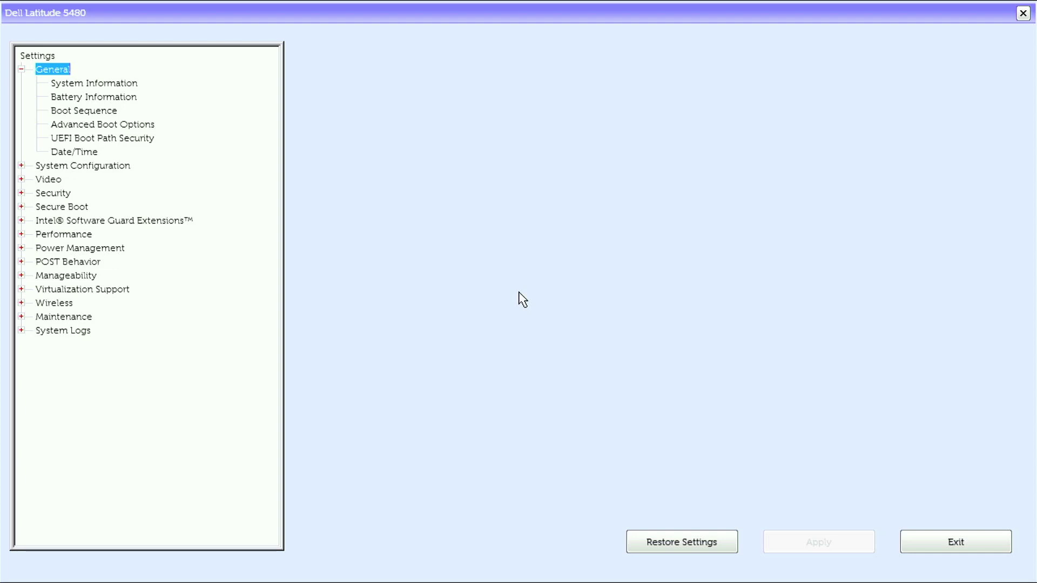
Browse the System Information, Battery Information, Boot Sequence and Advanced Boot Options pages
key("Down")
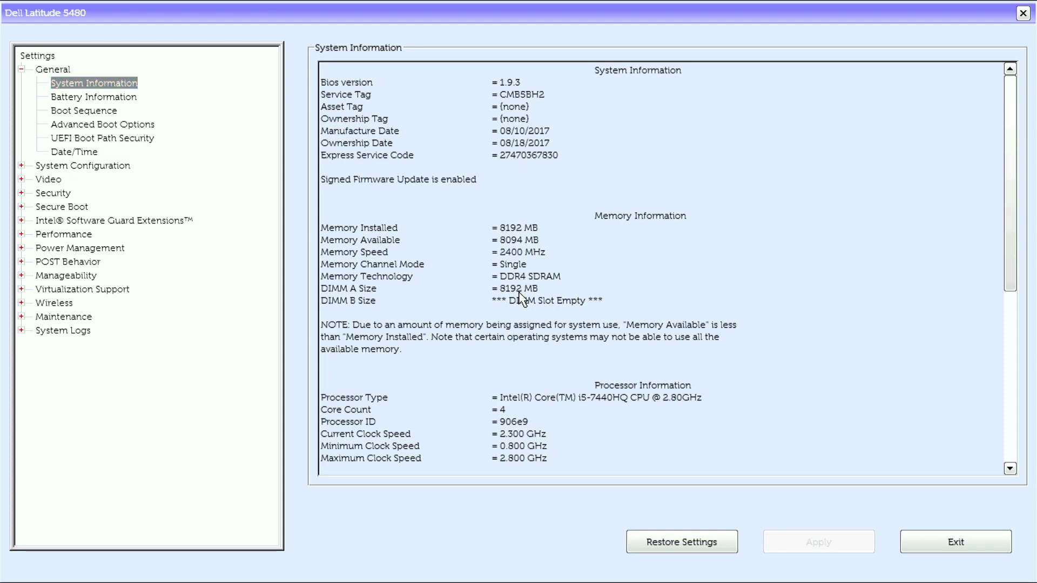
scroll(520, 298, "down", 5)
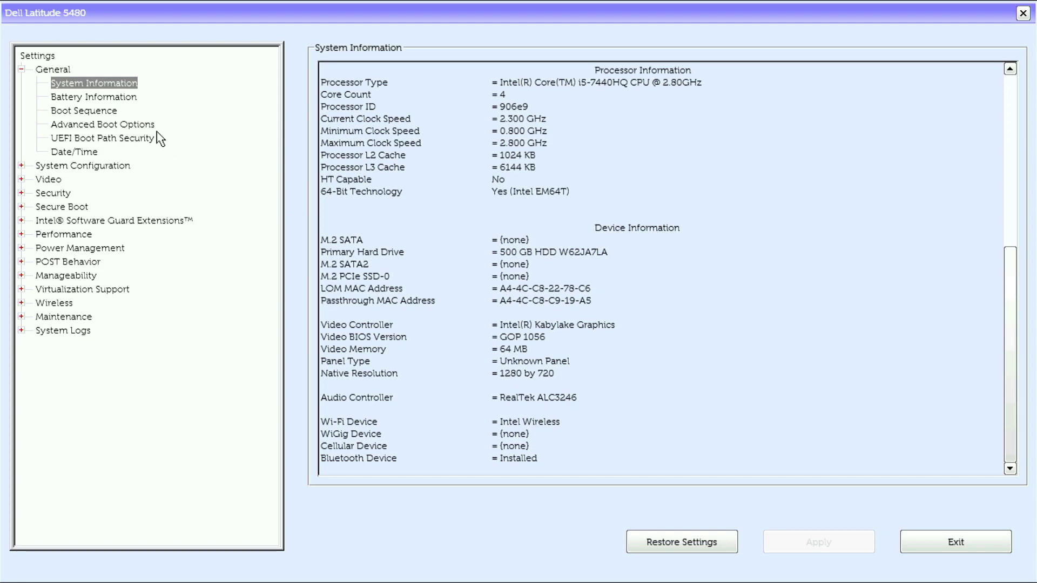
left_click(81, 100)
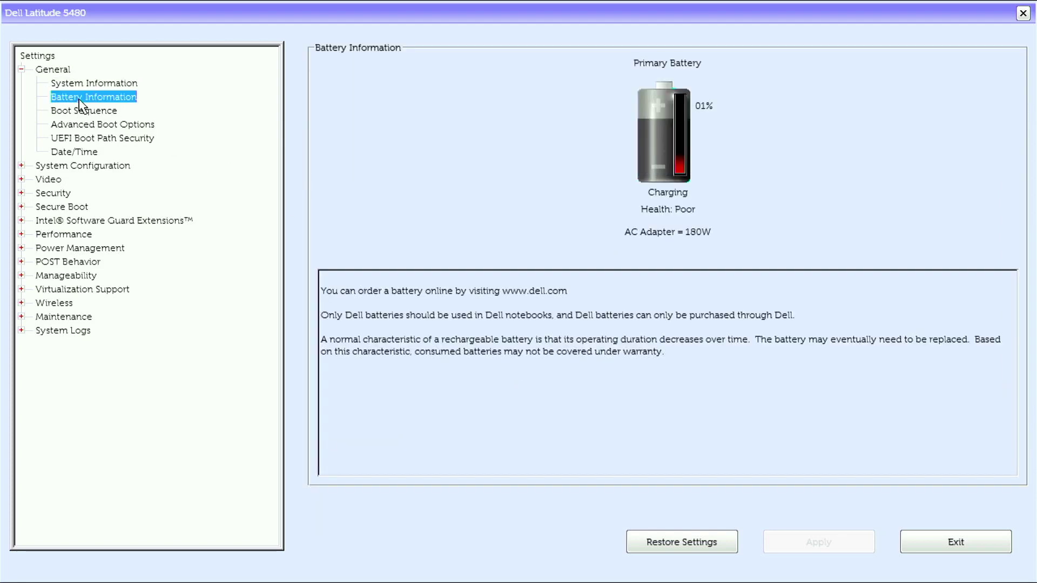
left_click(81, 112)
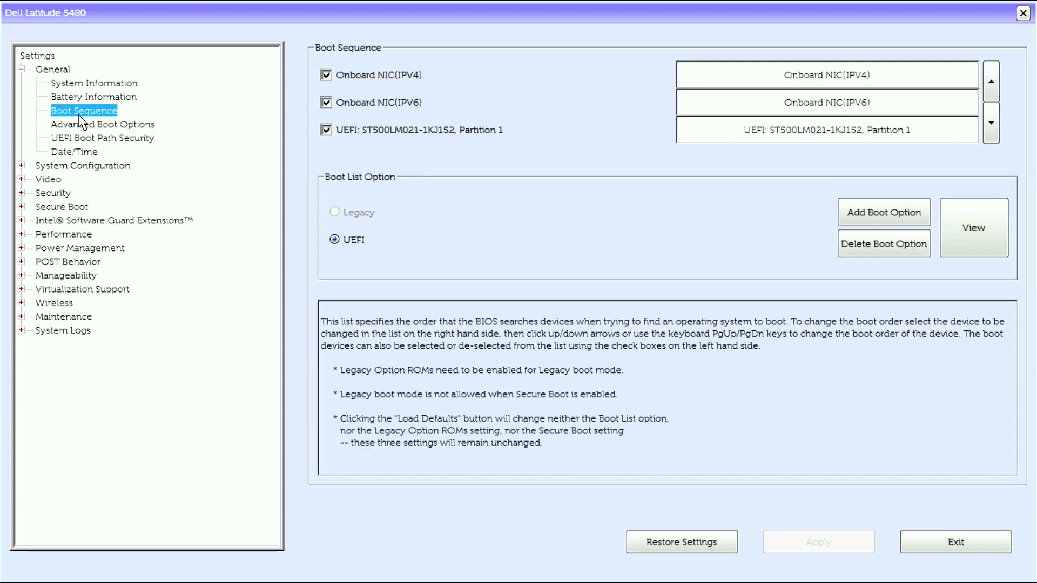
left_click(81, 123)
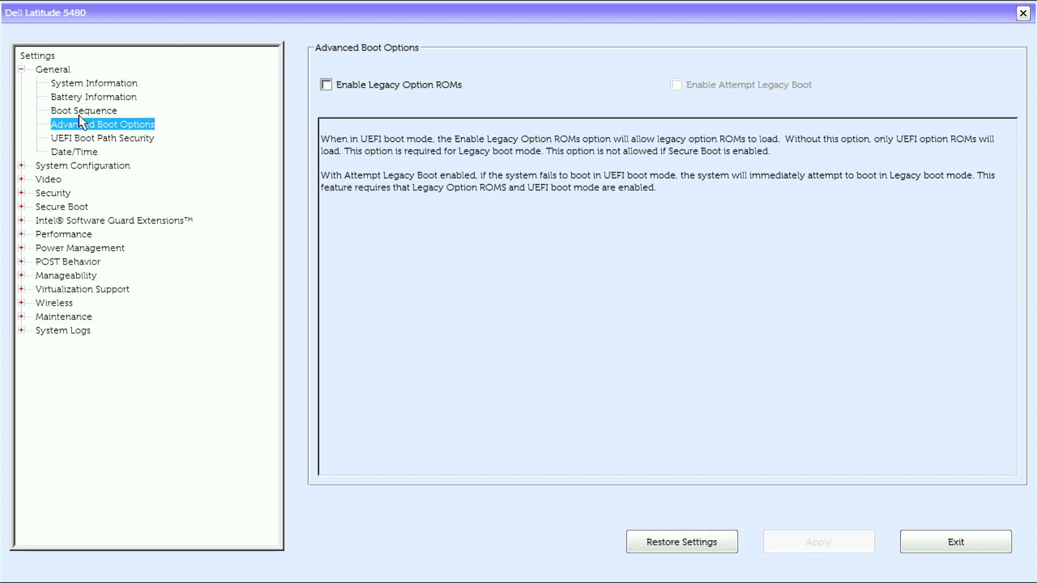
Step through UEFI Boot Path Security and Date/Time, then into System Configuration's Integrated NIC page
key("Down")
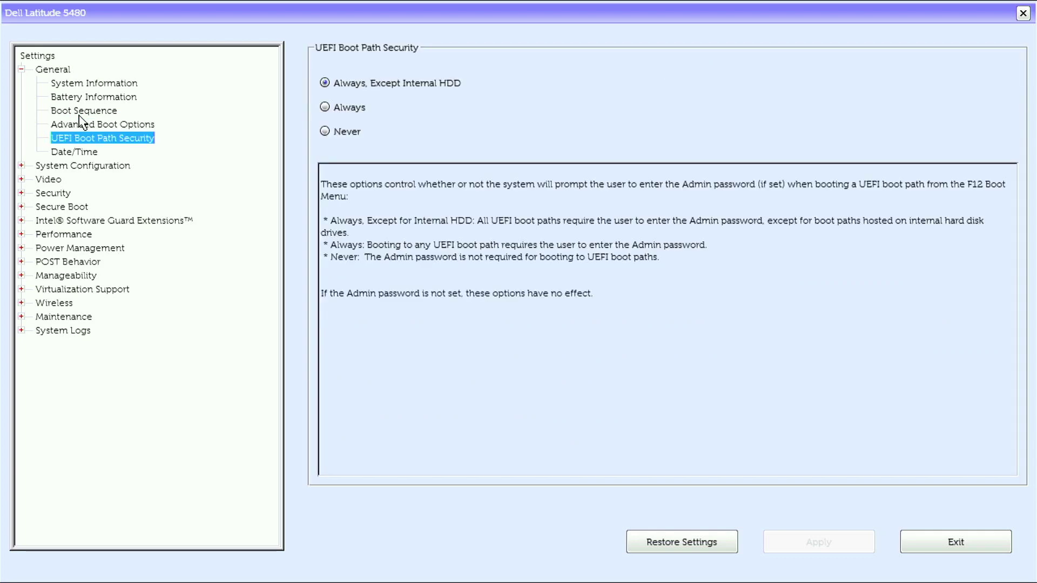
key("Down")
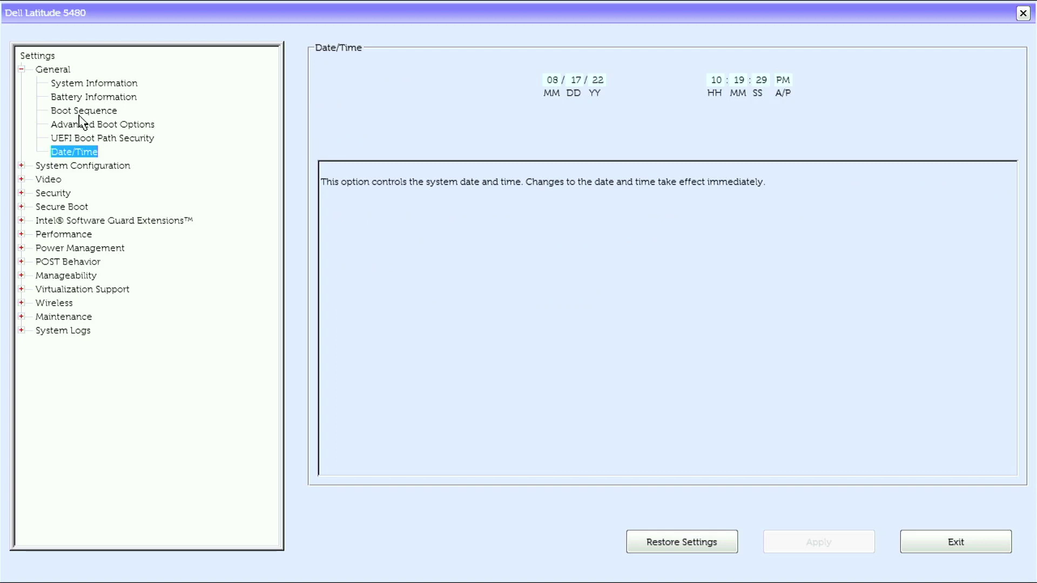
key("Down")
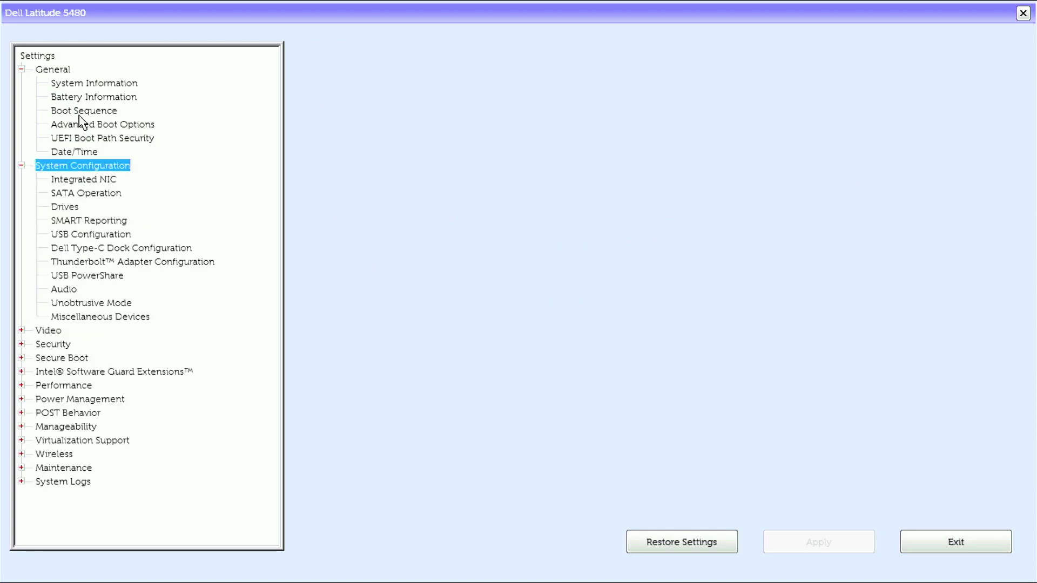
key("Down")
View SATA Operation, Drives, USB Configuration, Dell Type-C Dock and Thunderbolt Adapter Configuration pages
key("Down")
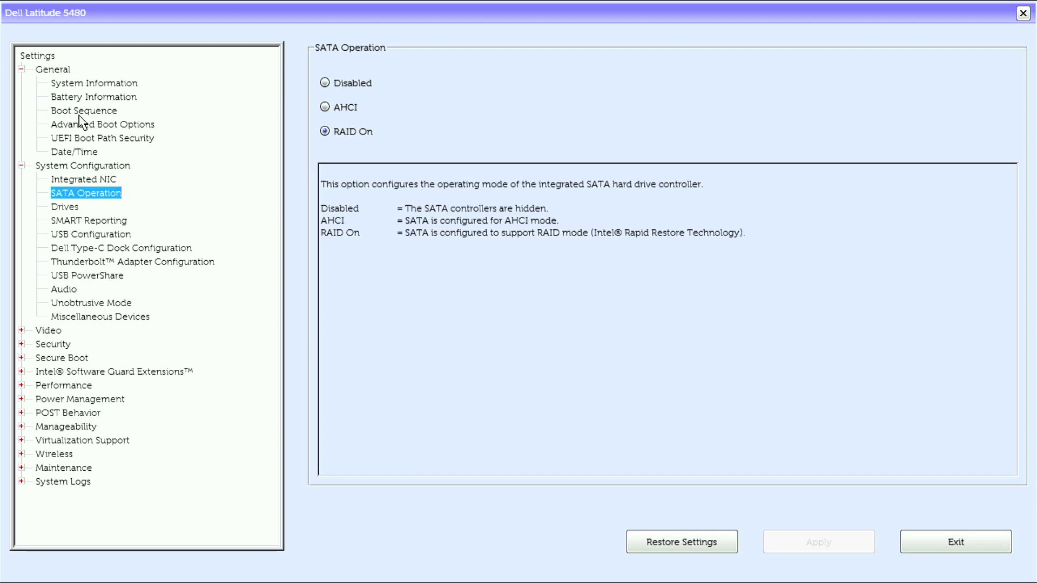
key("Down")
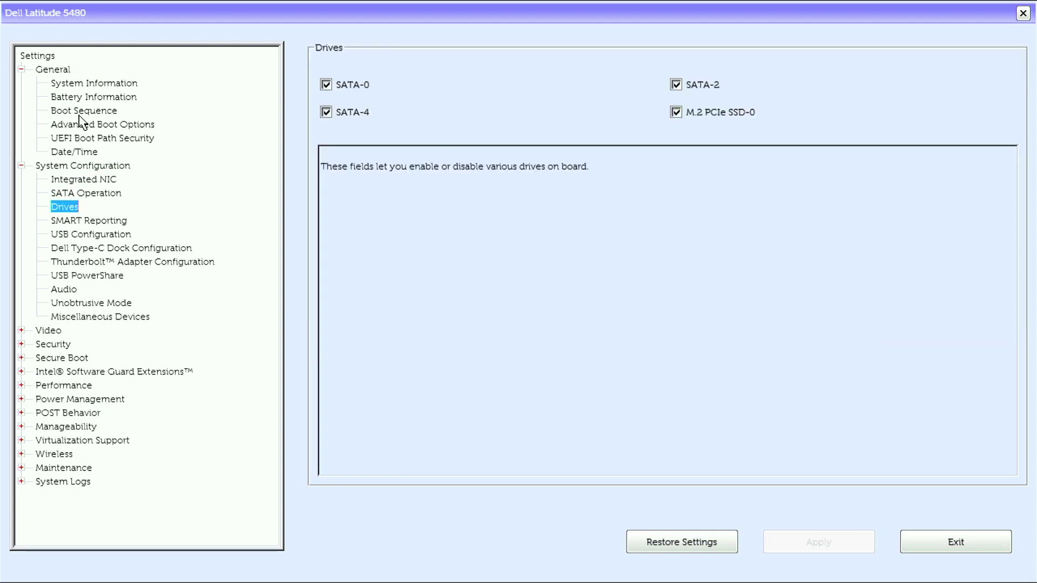
key("Down")
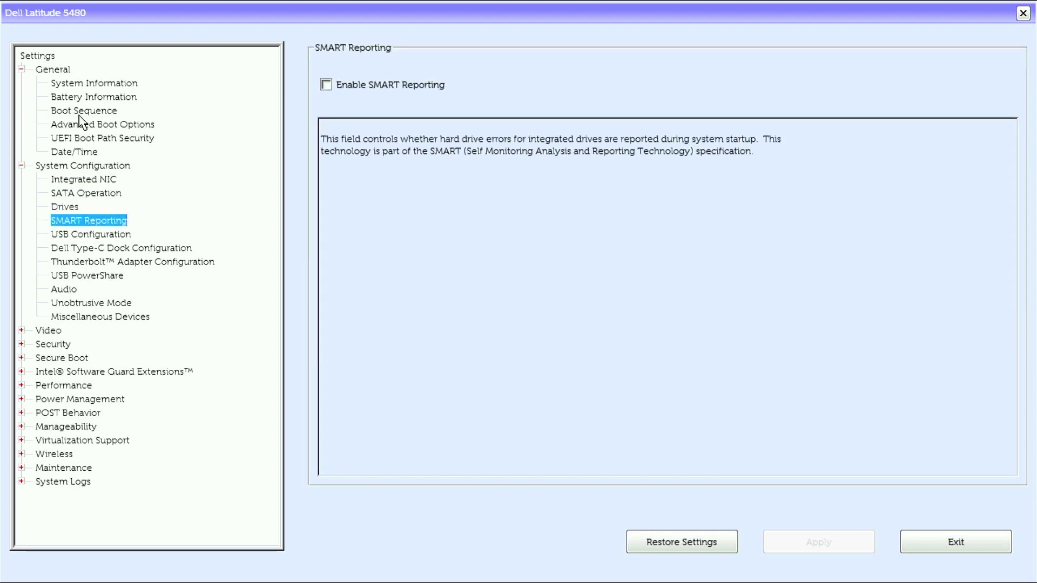
key("Down")
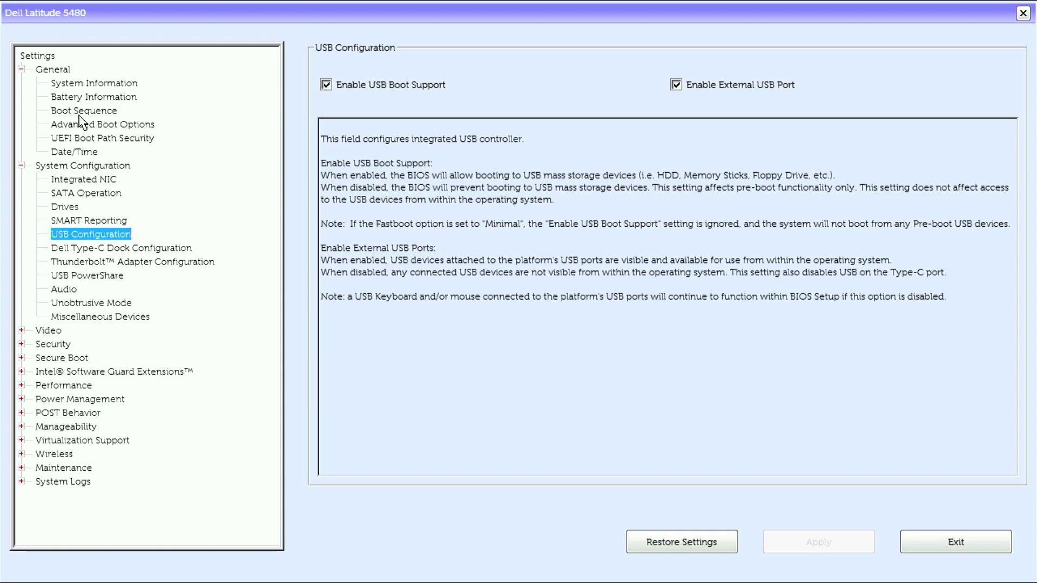
key("Down")
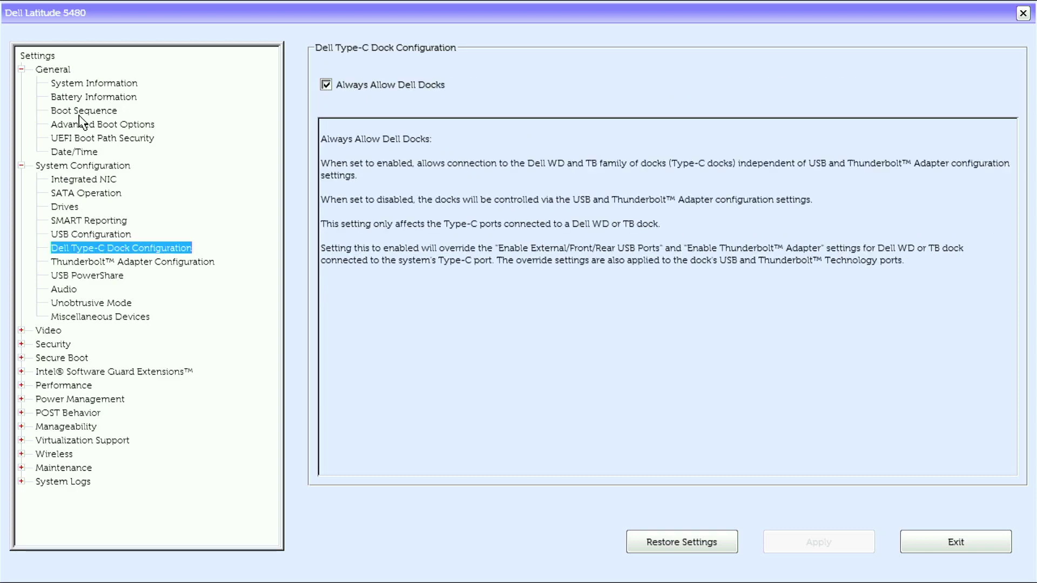
key("Down")
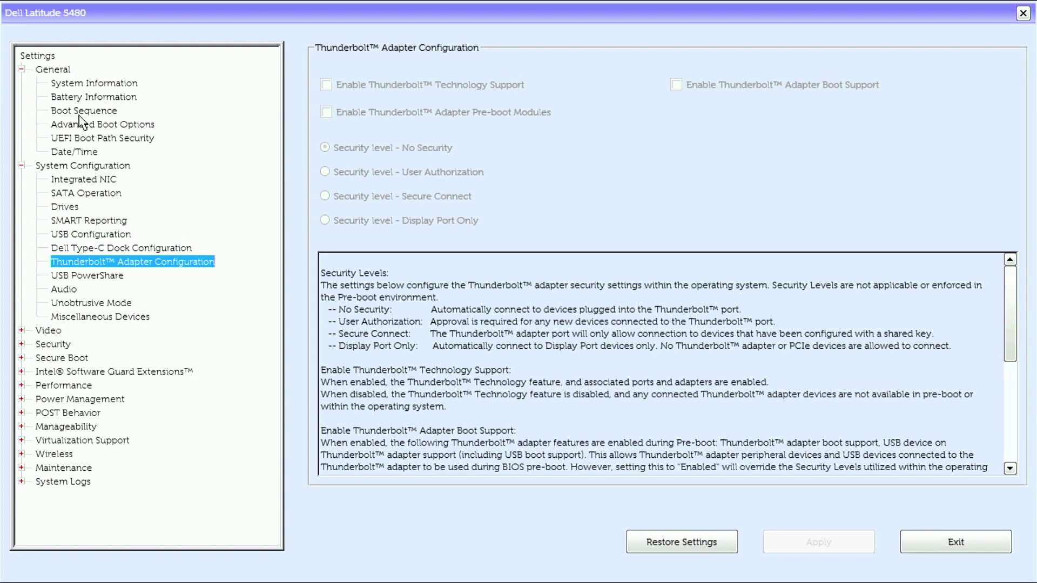
View USB PowerShare, Audio, Unobtrusive Mode and Miscellaneous Devices, then reach the Video category
key("Down")
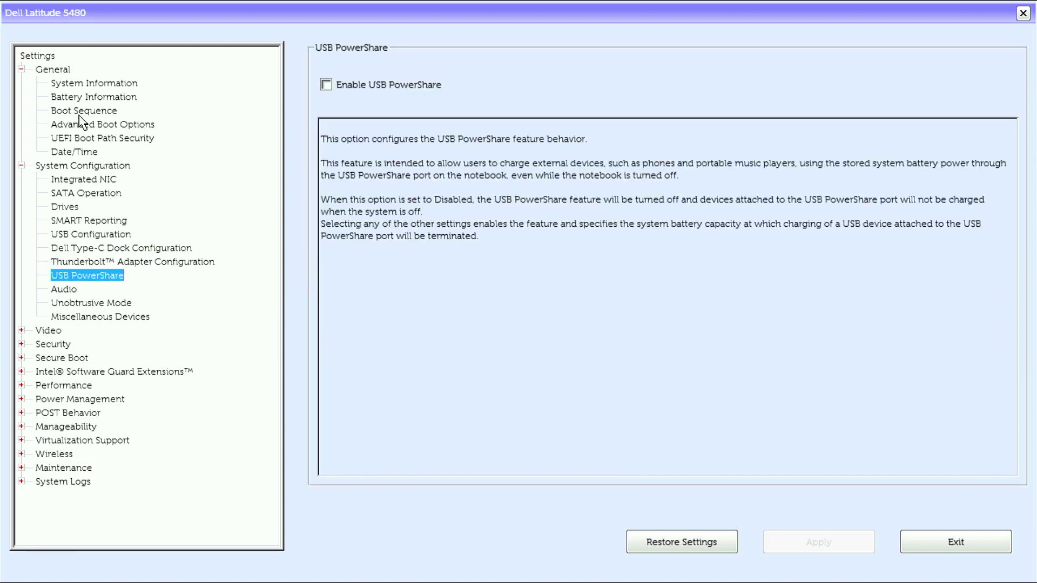
key("Down")
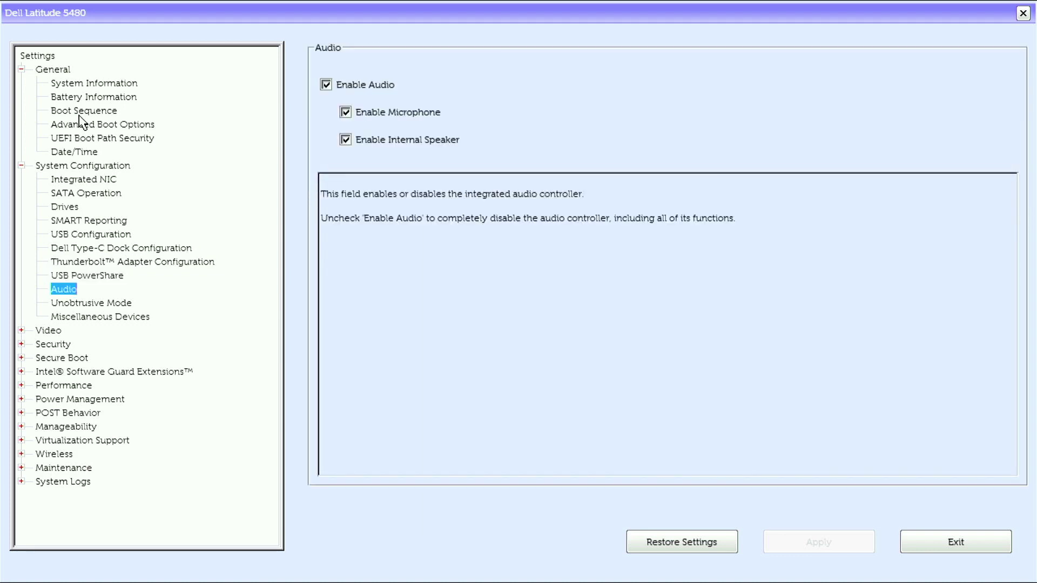
key("Down")
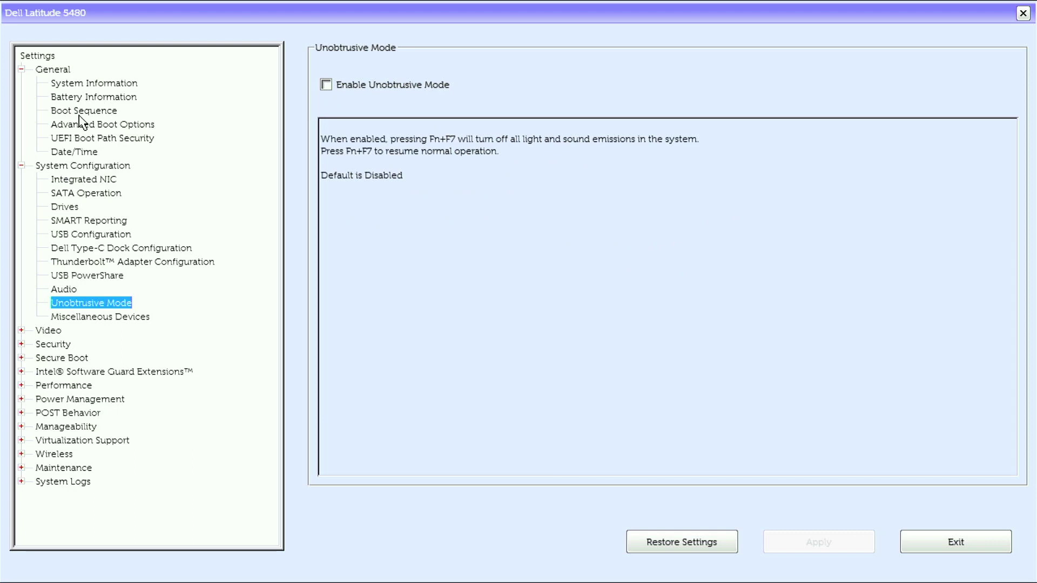
key("Down")
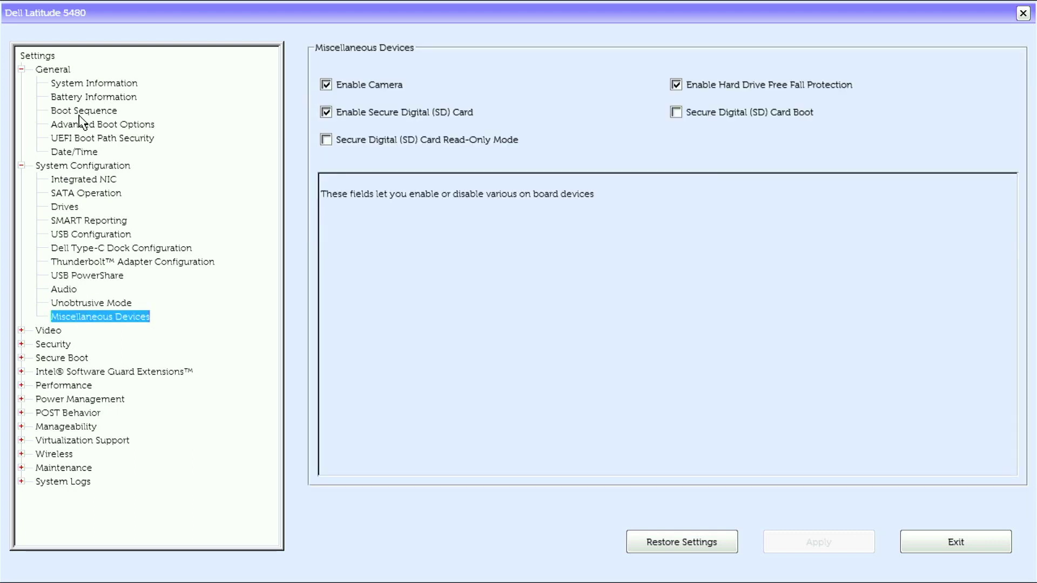
key("Down")
View LCD Brightness, then the Security password pages, Non-Admin Setup Changes and TPM 2.0 Security
key("Down")
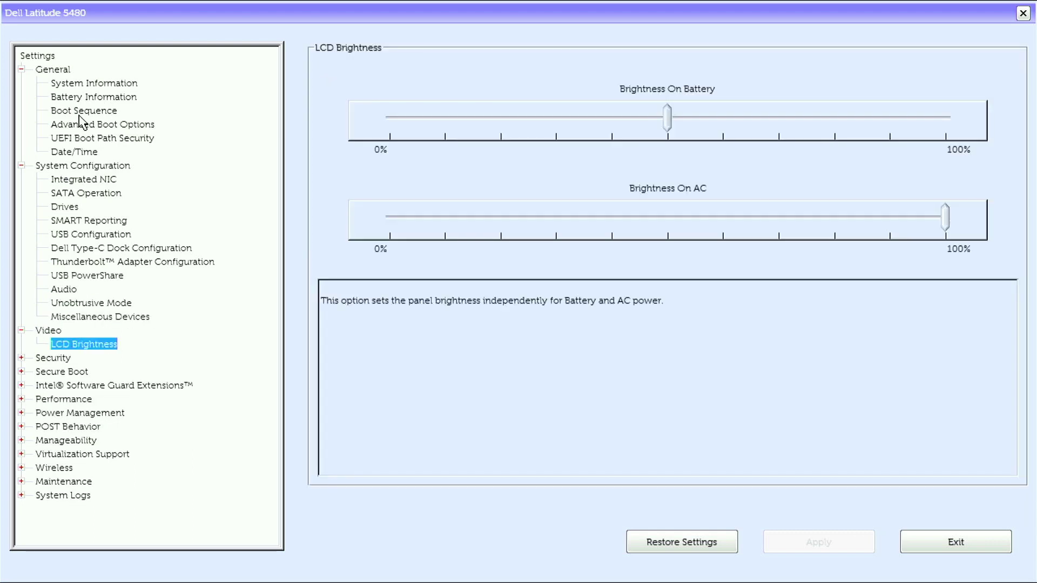
key("Down")
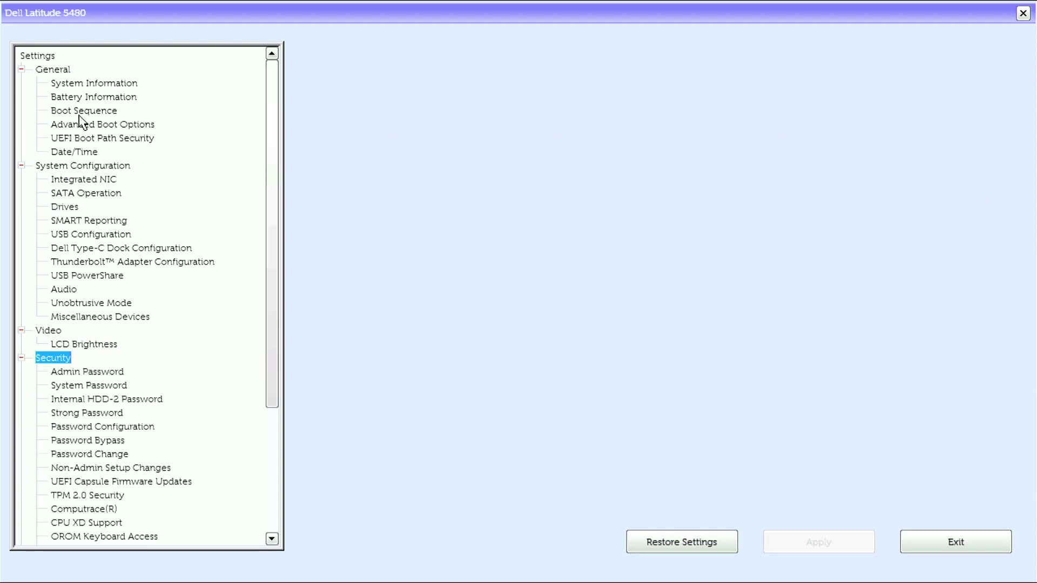
key("Down")
key("Down")
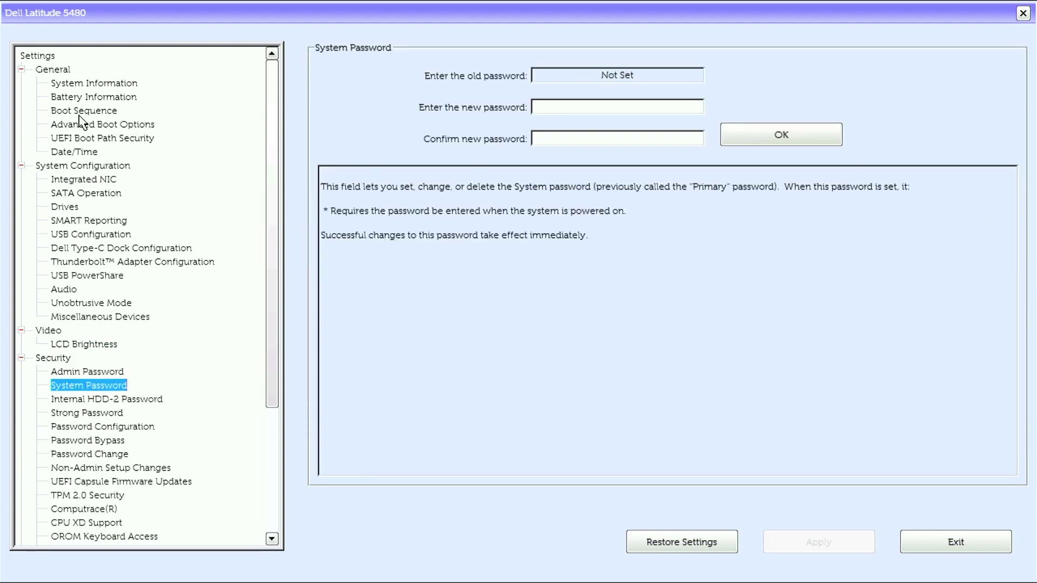
key("Down")
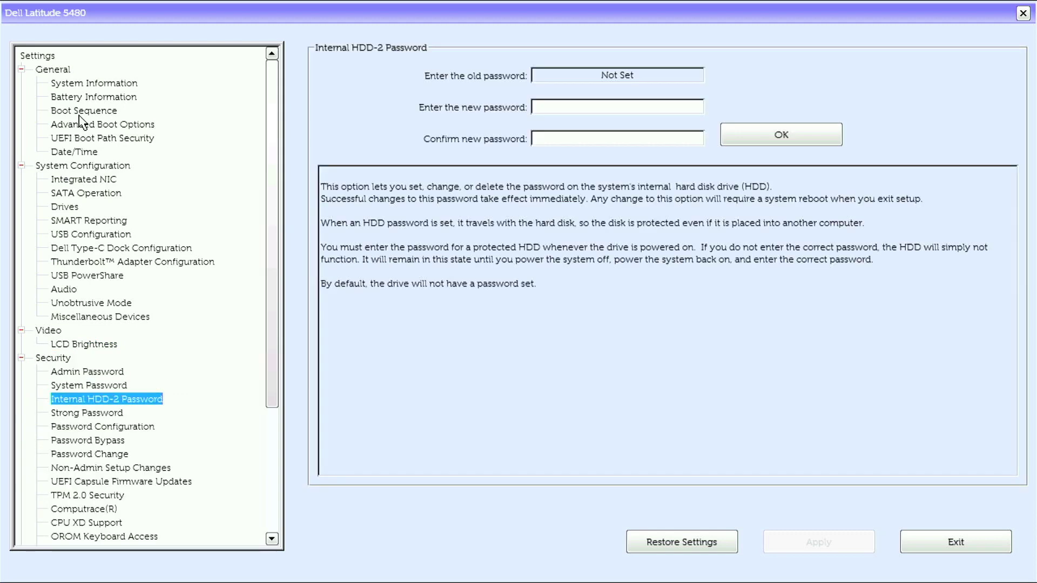
key("Down")
key("Down")
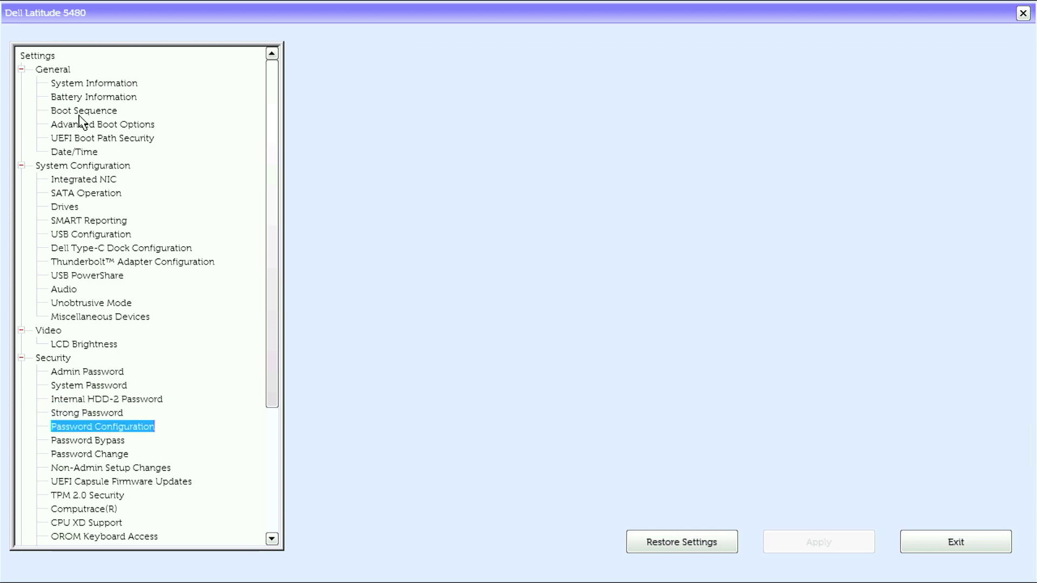
key("Down")
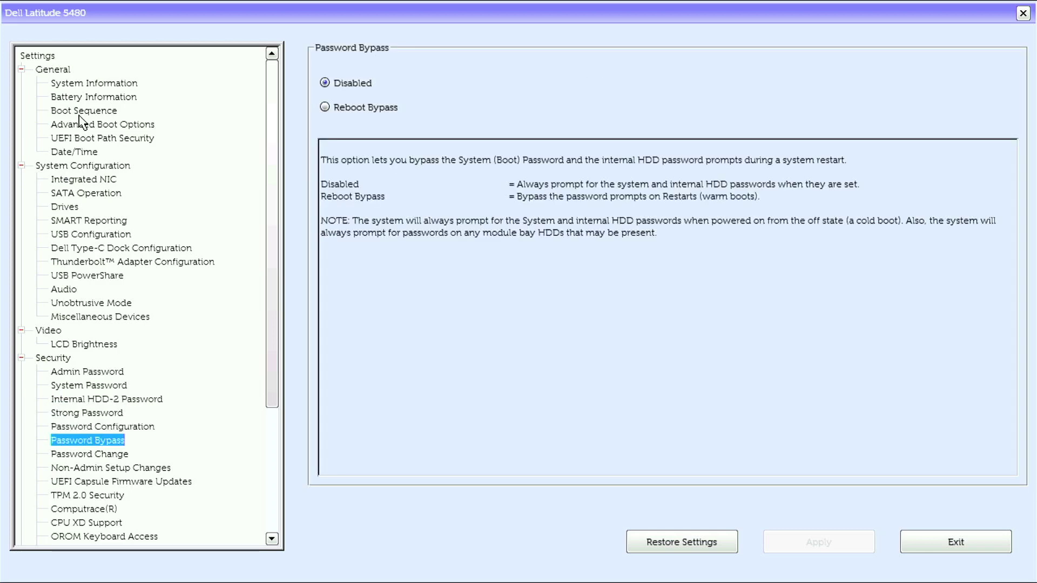
key("Down")
key("Down")
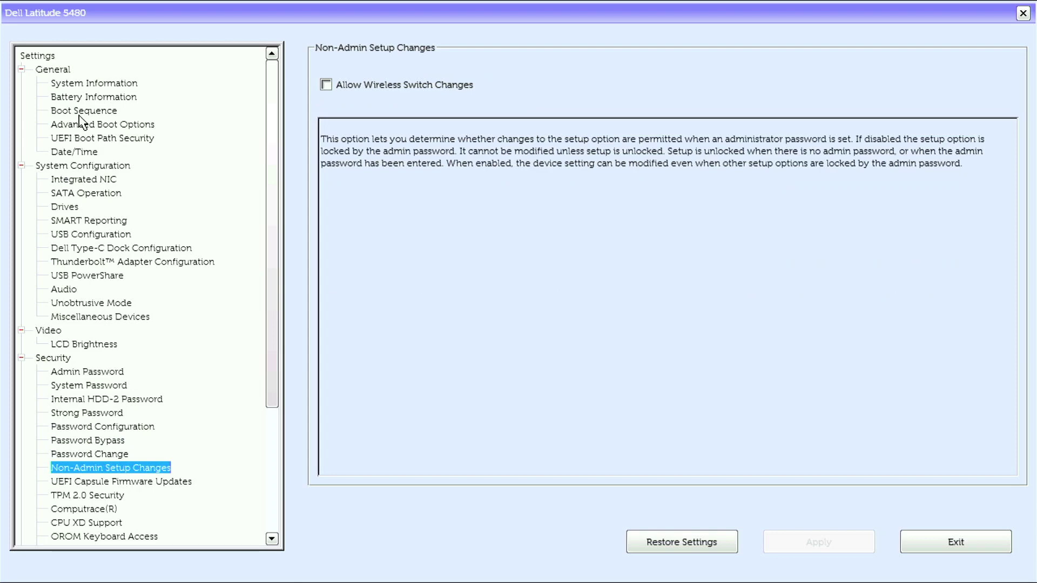
key("Down")
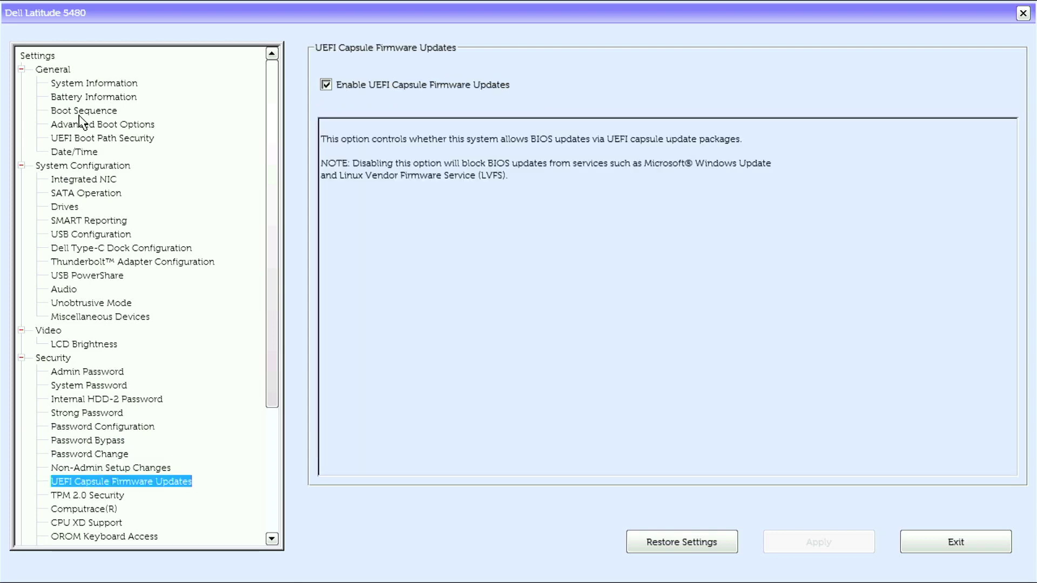
key("Down")
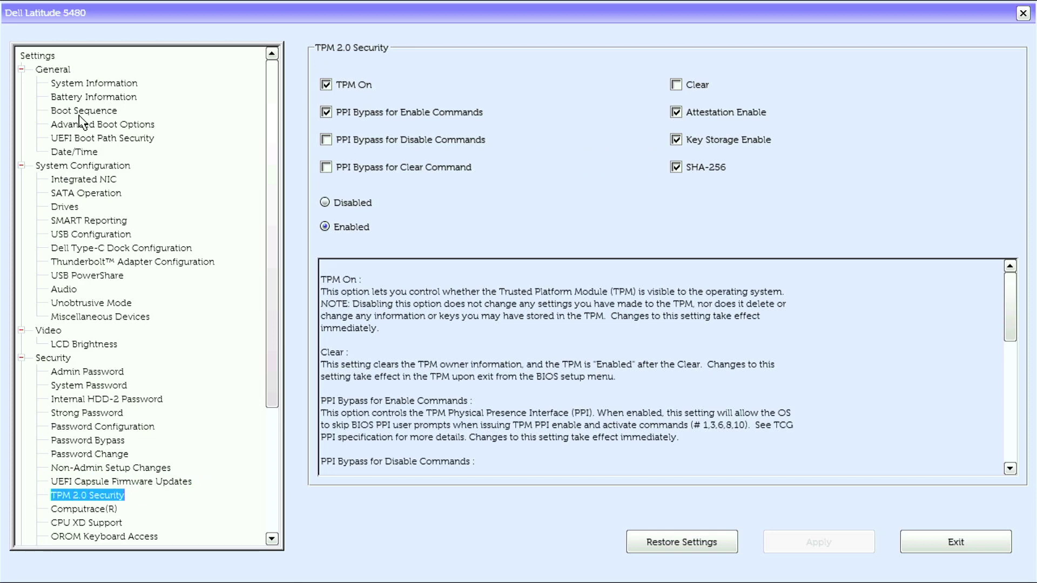
View Computrace(R), CPU XD Support, OROM Keyboard Access, Admin and Master Password Lockout, and SMM Security Mitigation
key("Down")
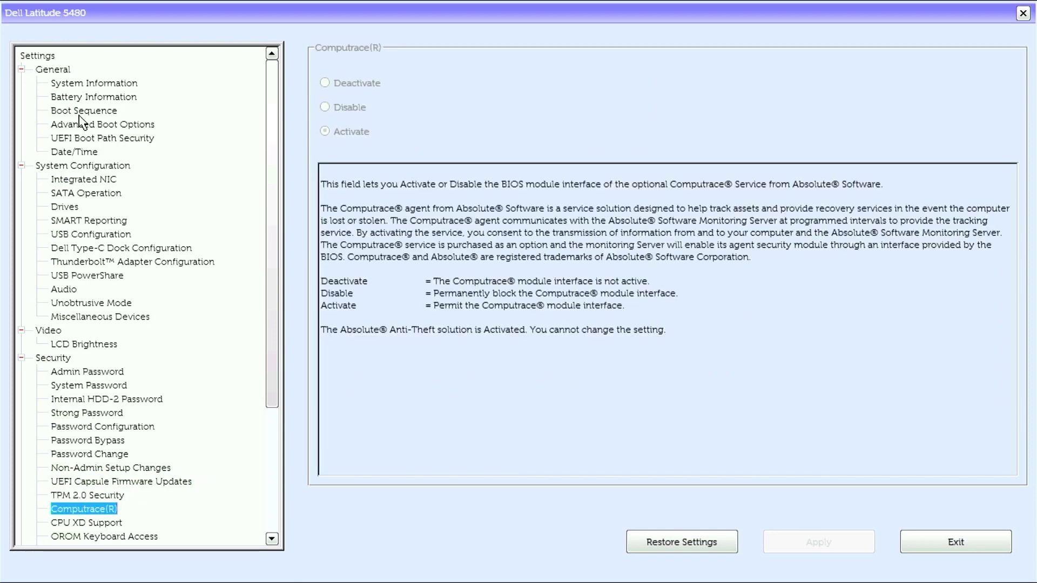
key("Down")
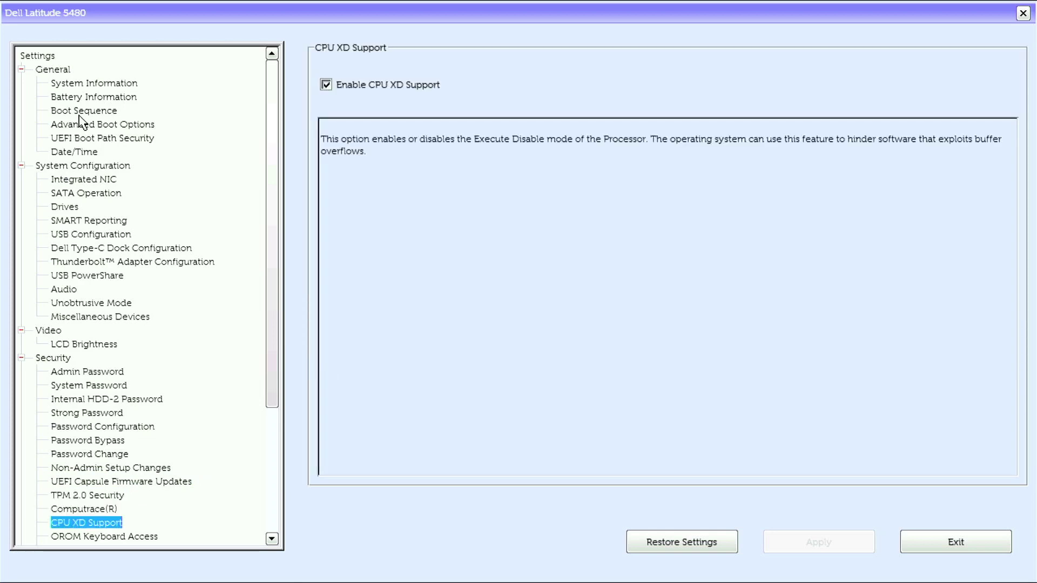
key("Down")
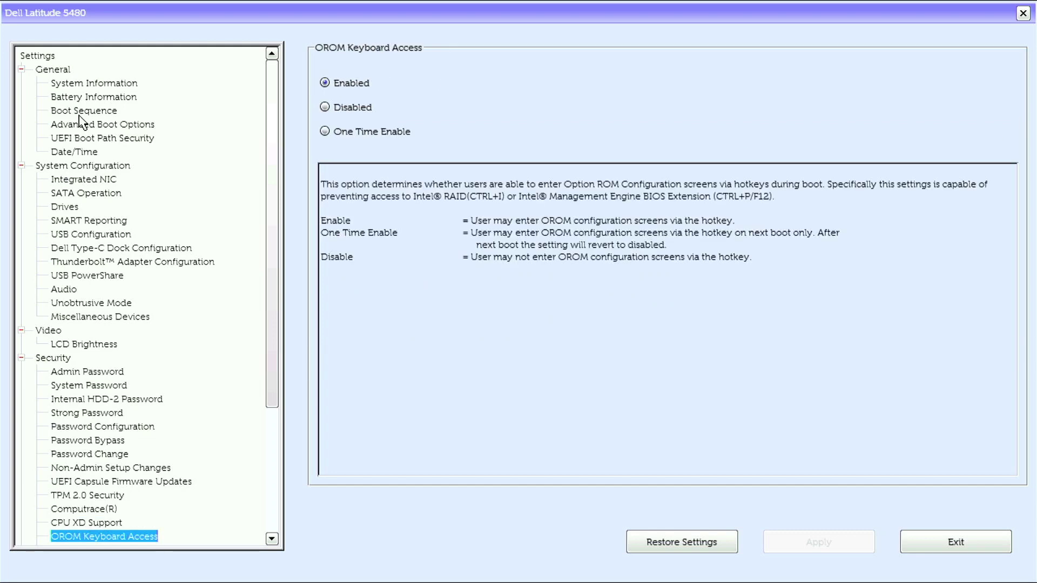
key("Down")
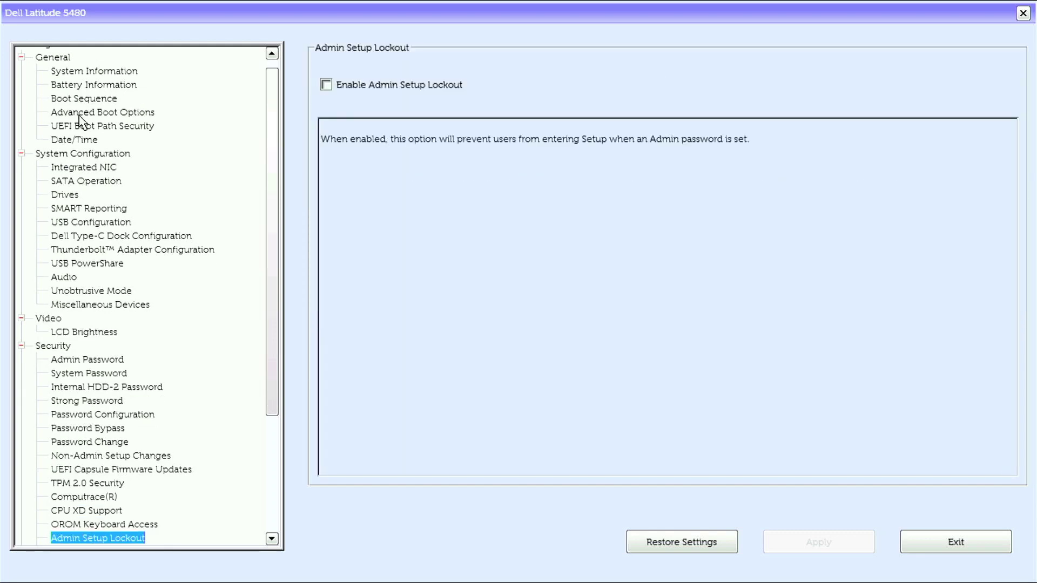
key("Down")
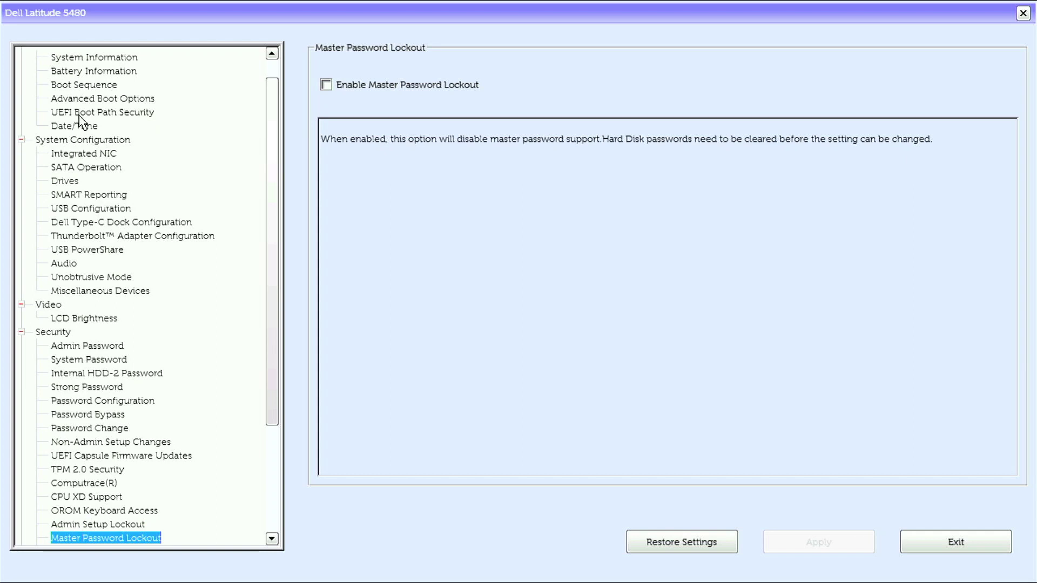
key("Down")
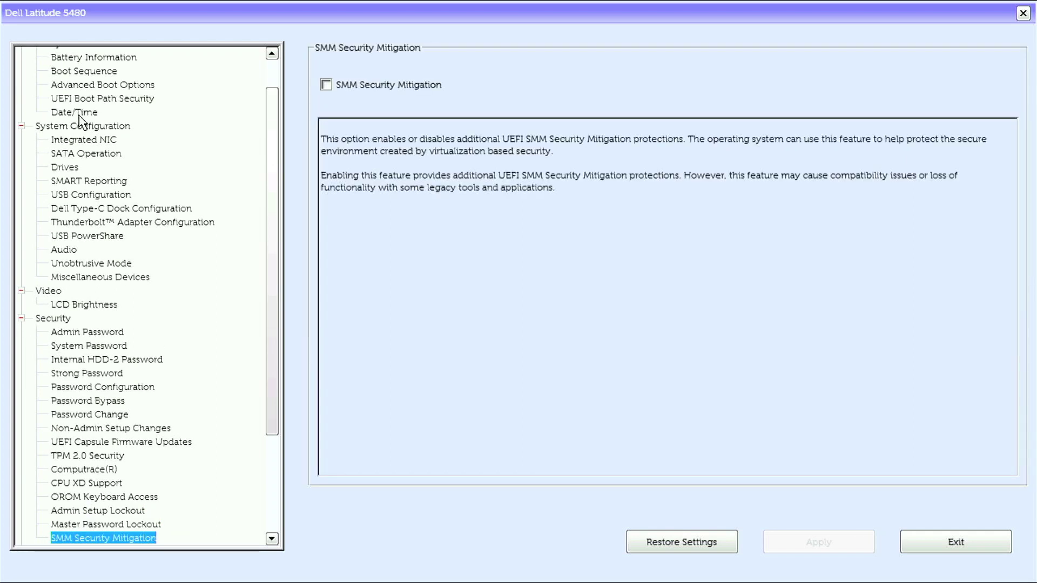
key("Down")
View Secure Boot Enable, Expert Key Management, Intel SGX Enable and Enclave Memory Size pages
key("Down")
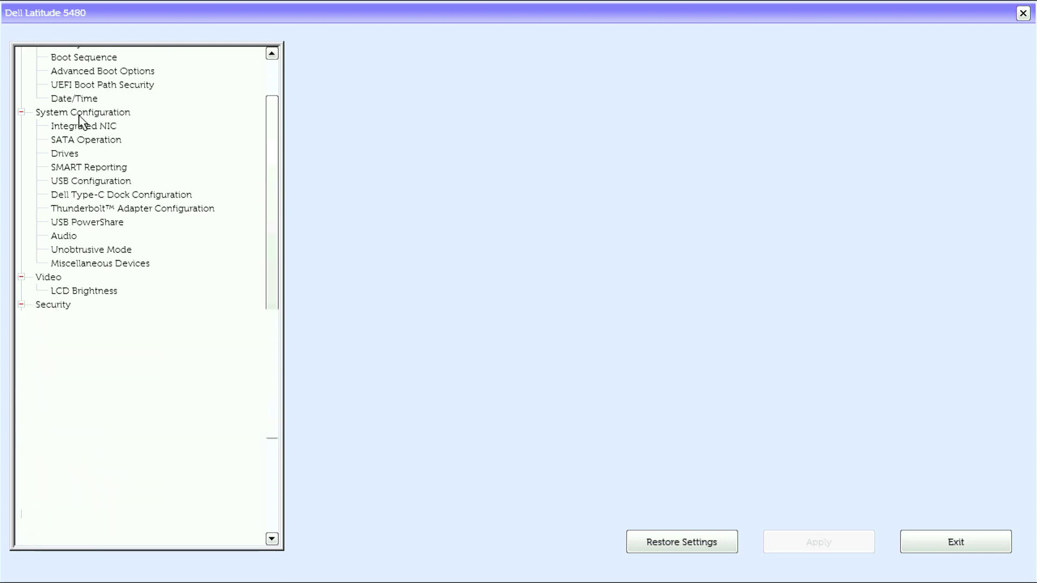
key("Down")
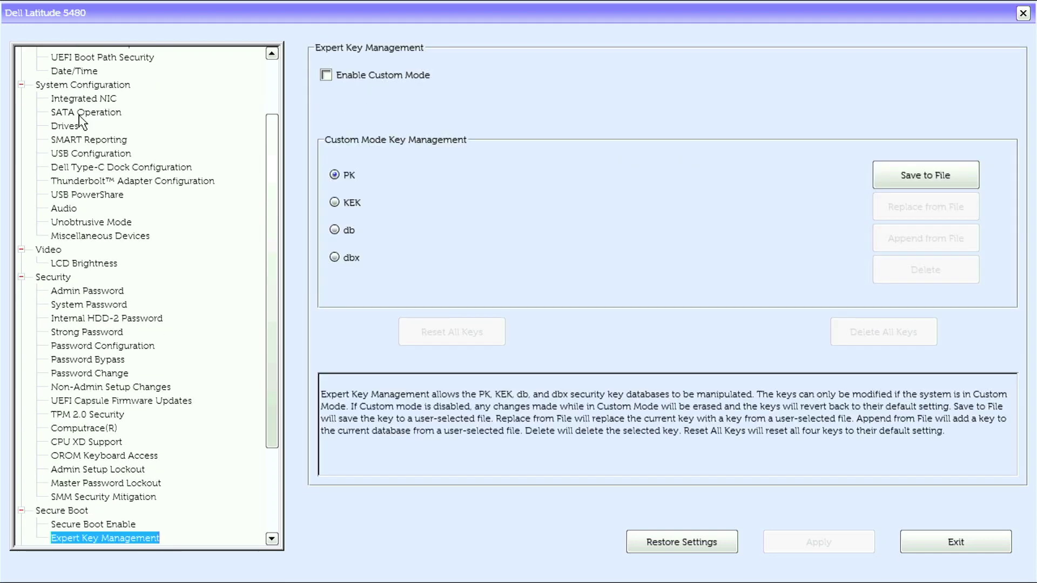
key("Down")
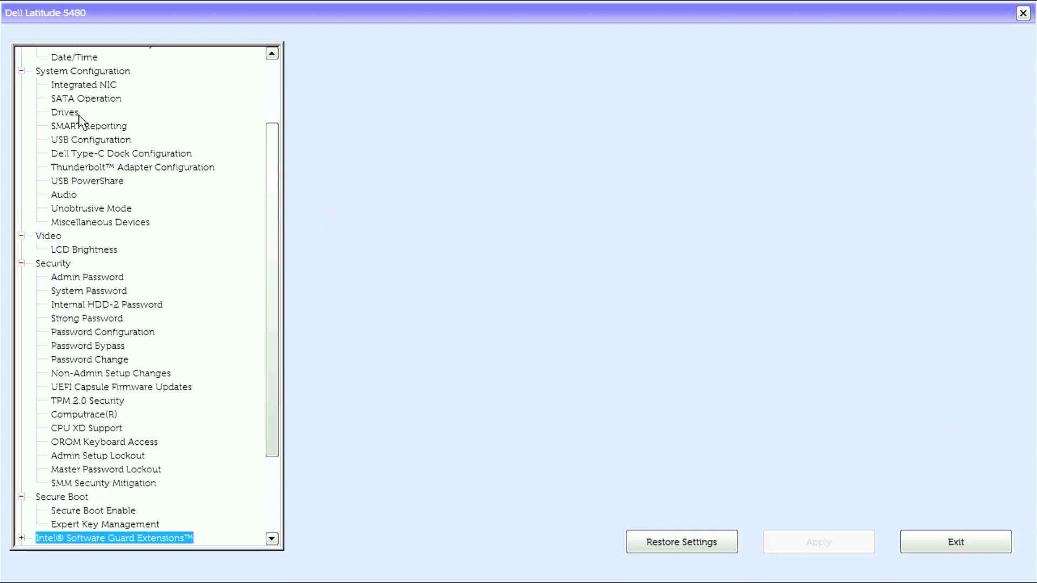
key("Right")
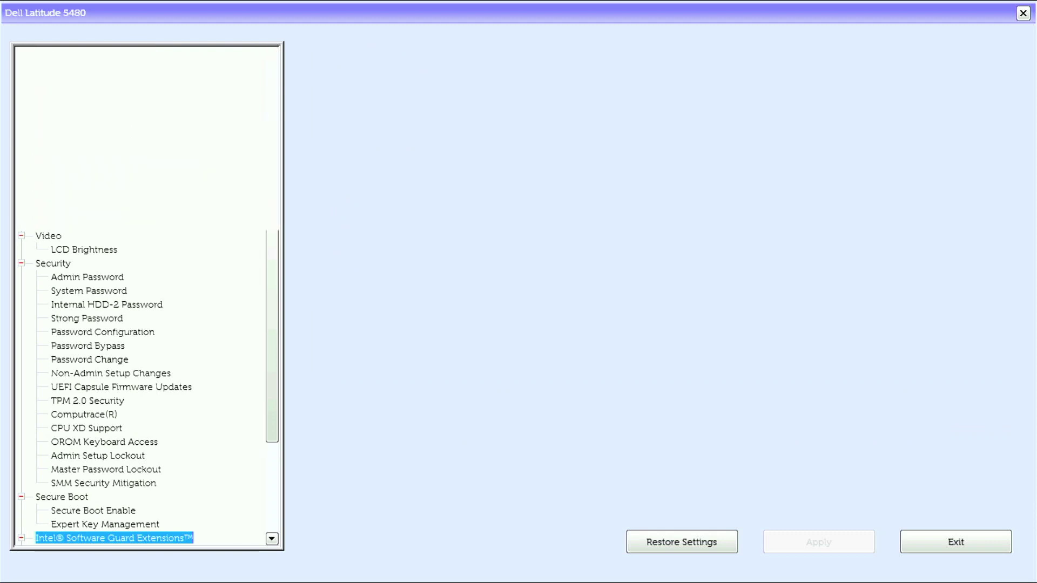
key("Down")
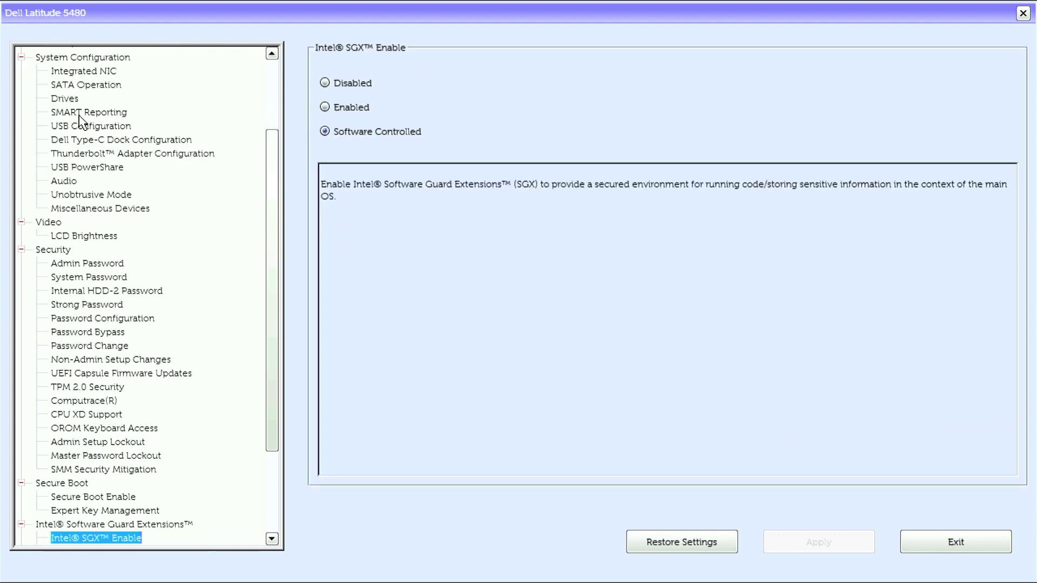
key("Down")
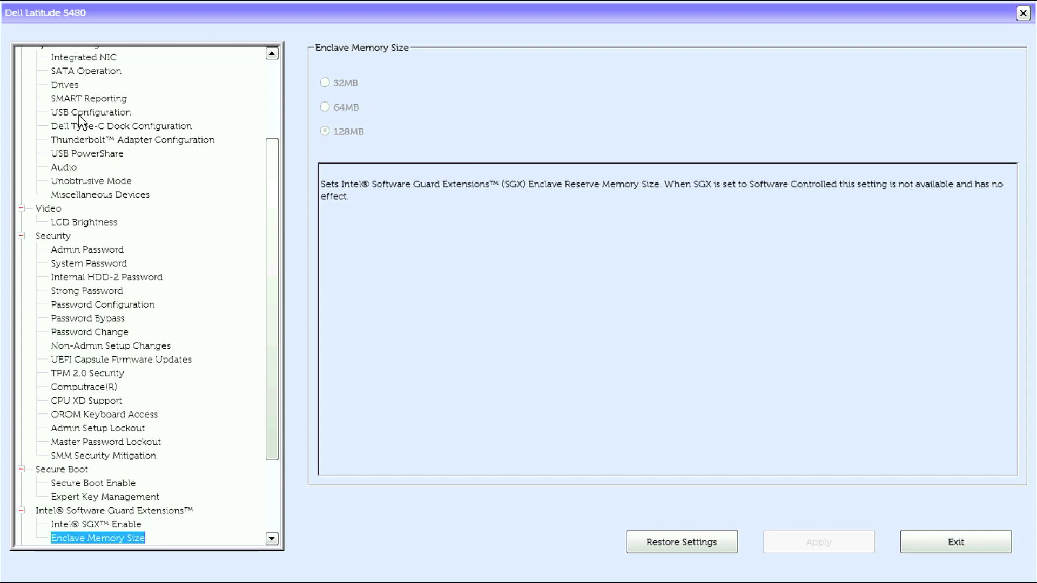
View the Performance pages: Multi Core Support, SpeedStep, C-States Control and TurboBoost
key("Down")
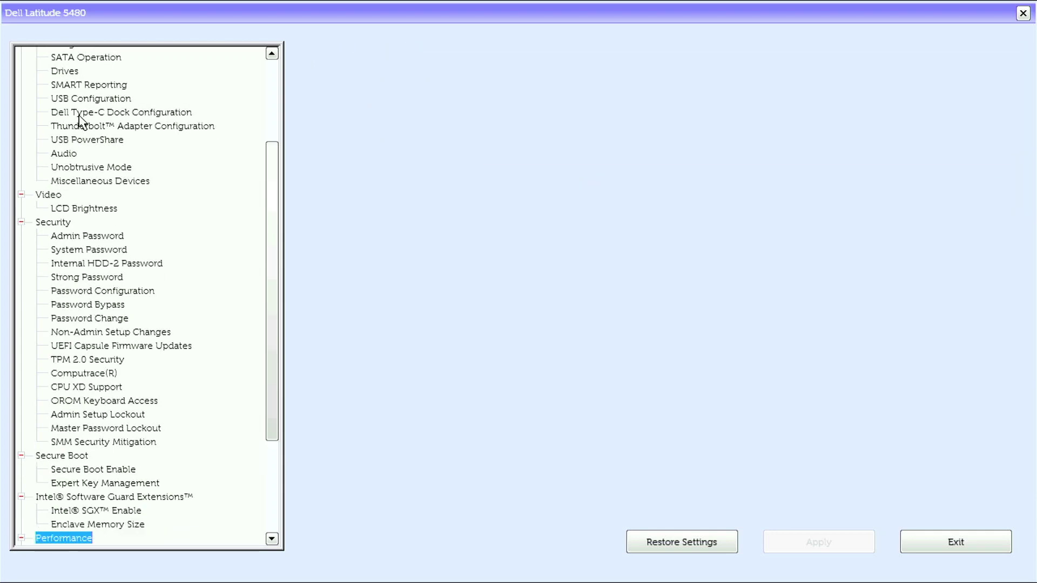
key("Down")
key("Down")
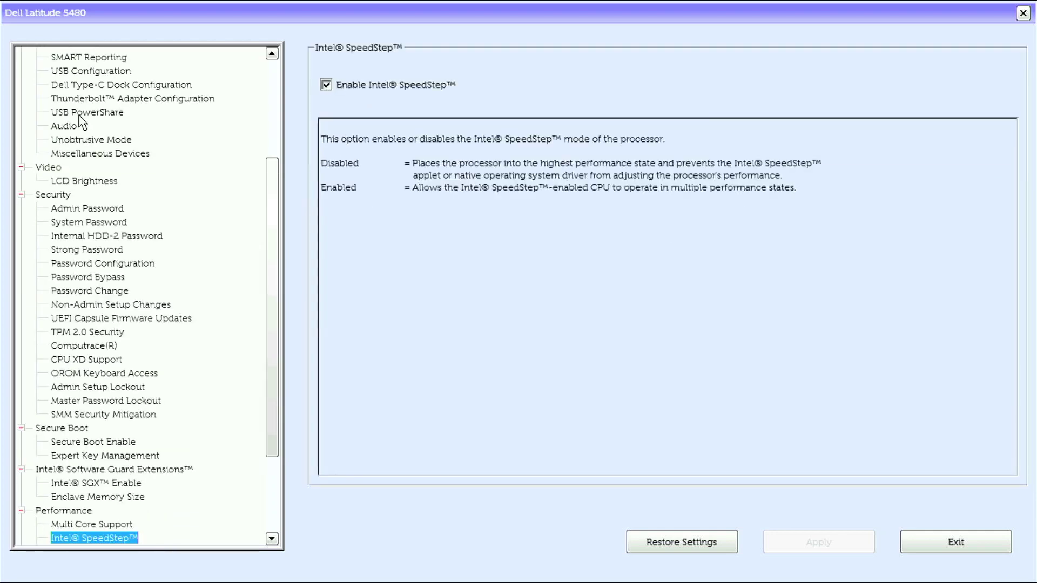
key("Down")
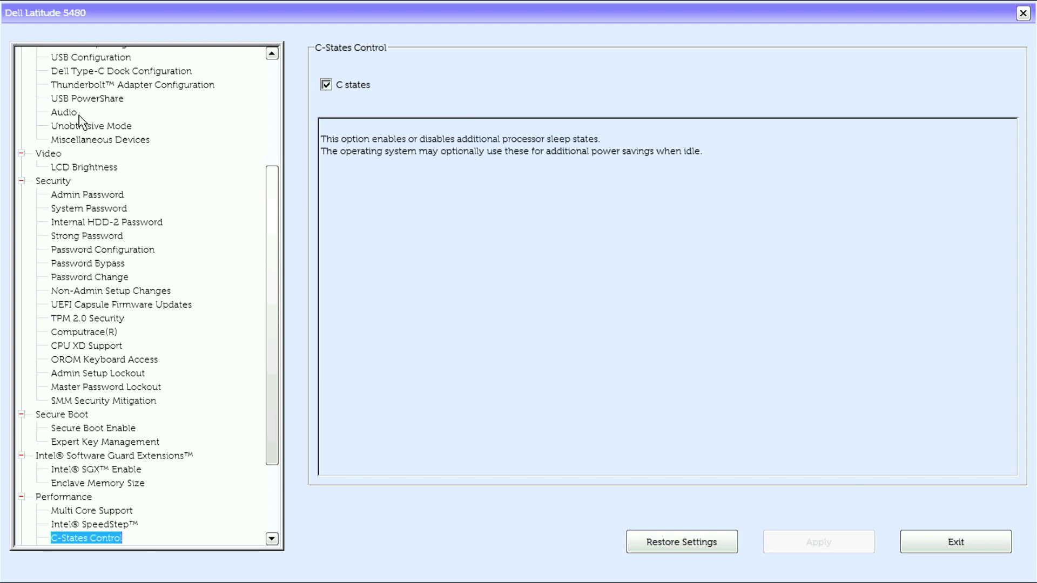
key("Down")
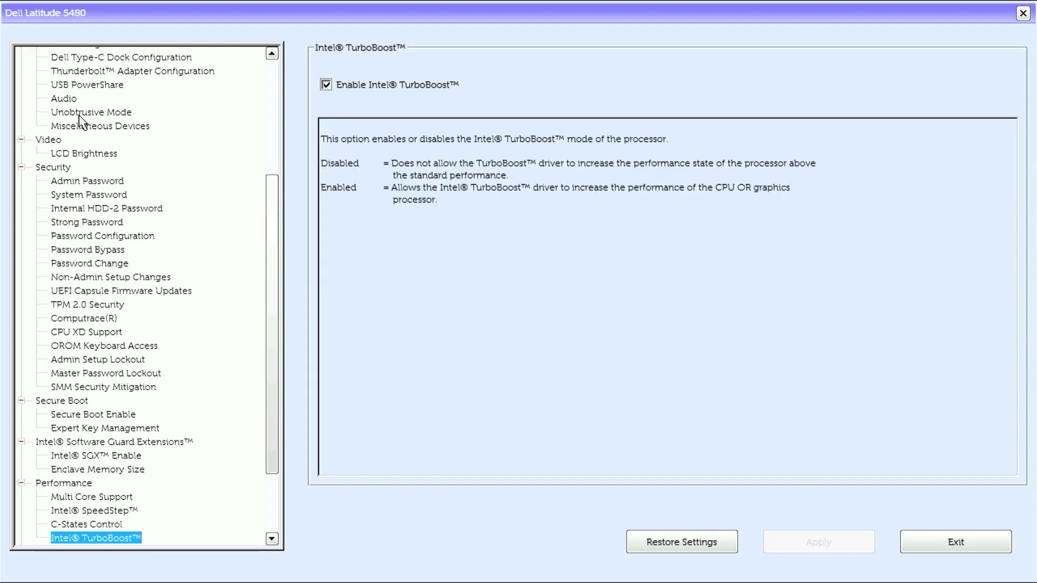
key("Down")
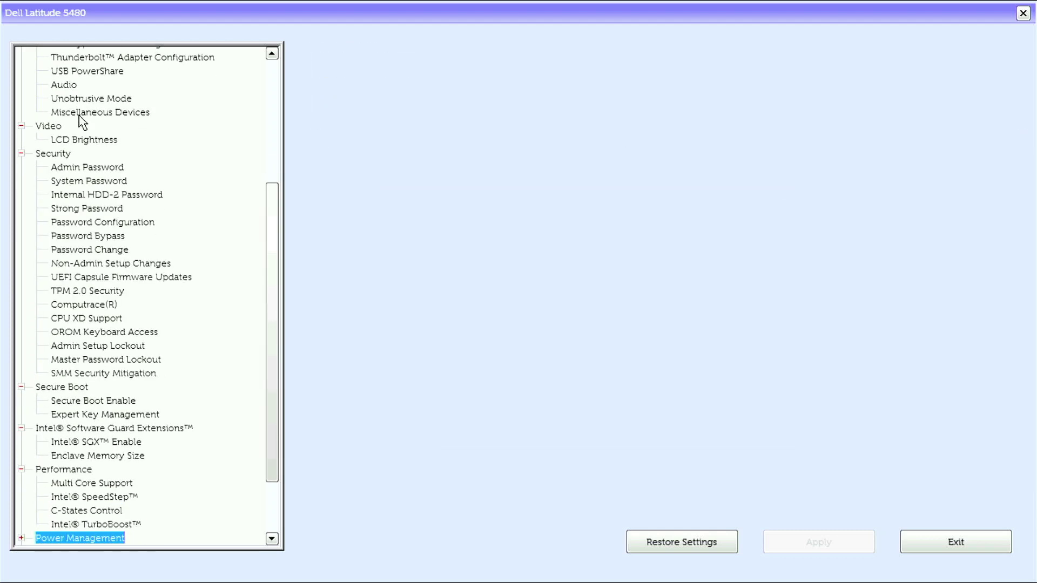
key("Down")
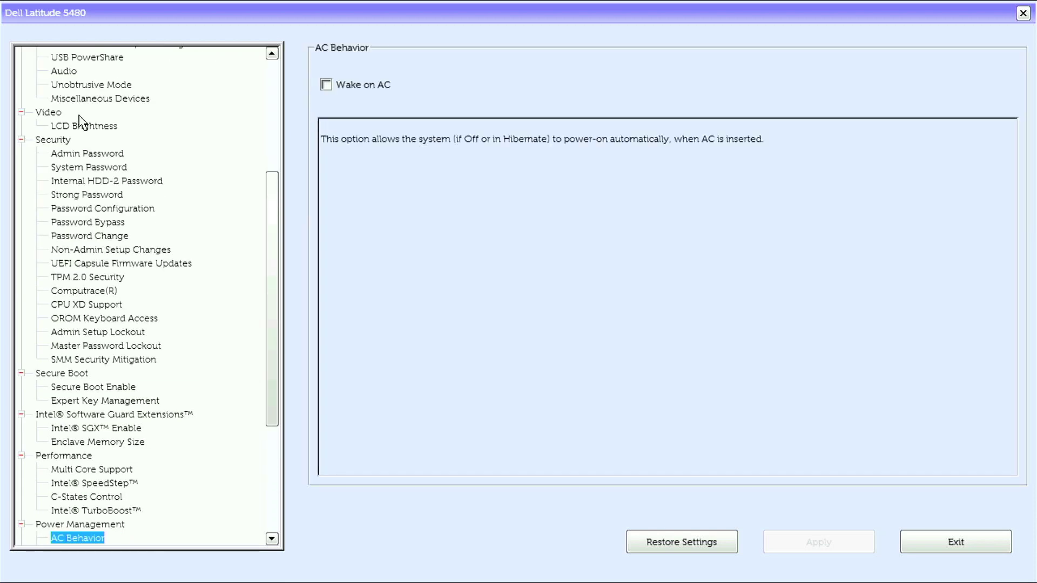
View the Auto On Time, USB Wake Support, Wireless Radio Control and Wake on LAN/WLAN pages
key("Down")
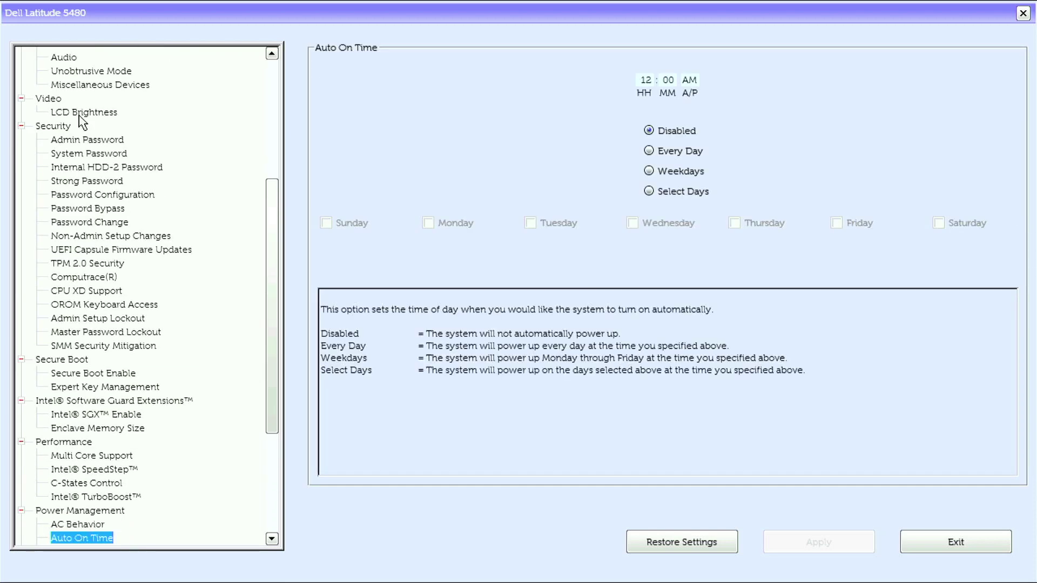
key("Down")
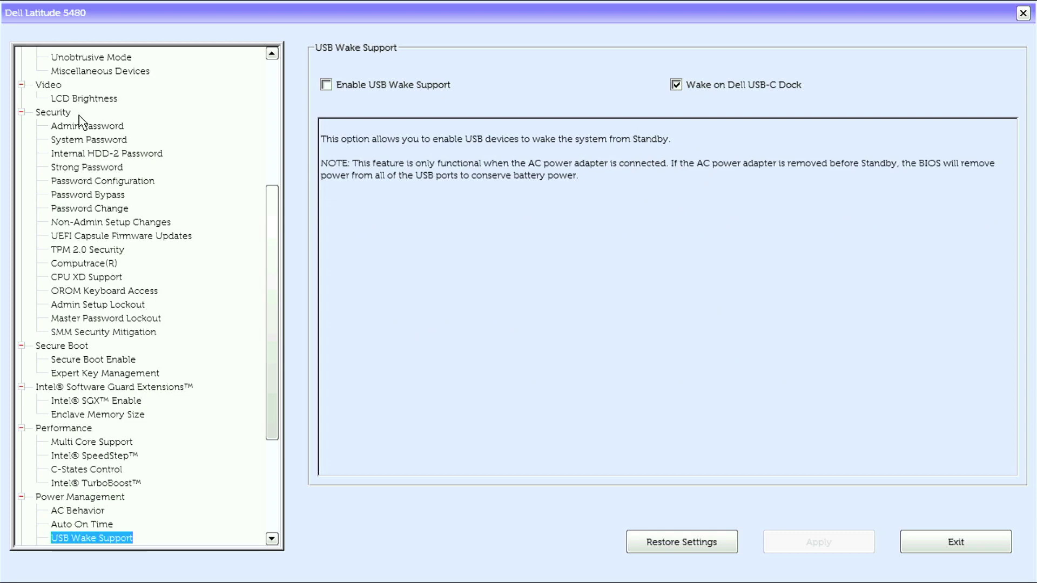
key("Down")
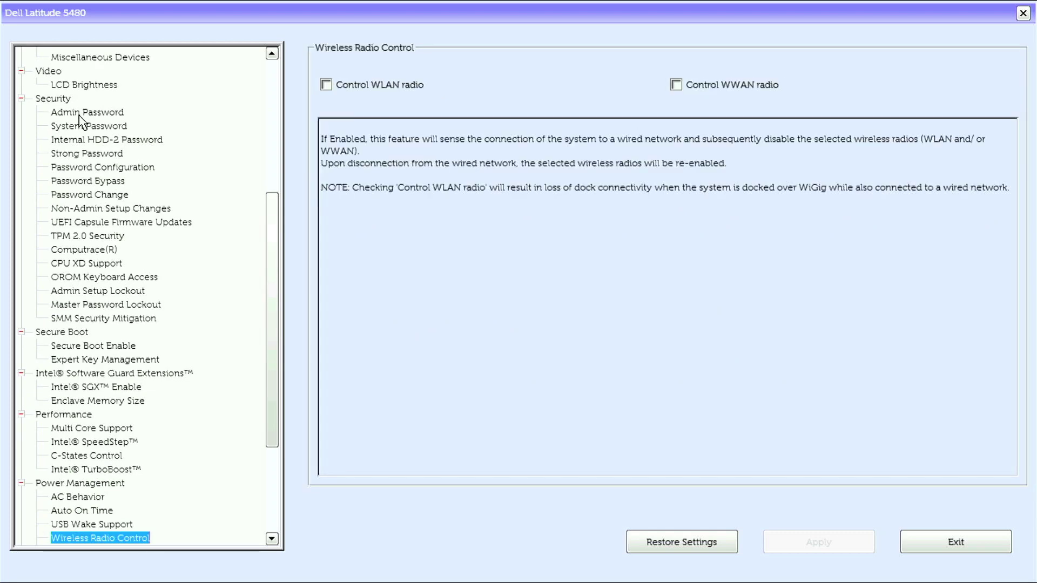
key("Down")
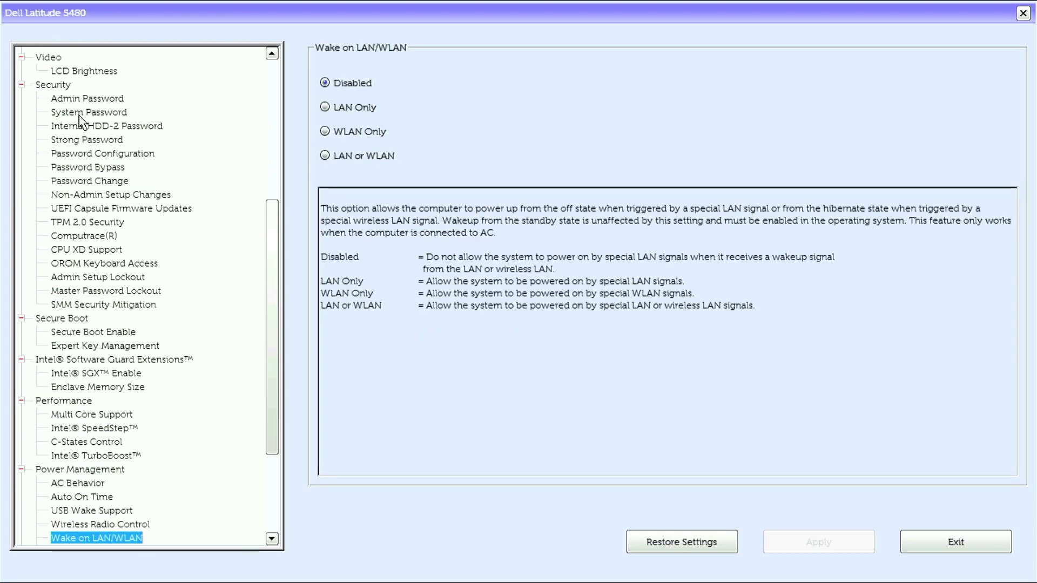
View Block Sleep, Peak Shift, Primary Battery Charge Configuration and Type-C Connector Power pages
key("Down")
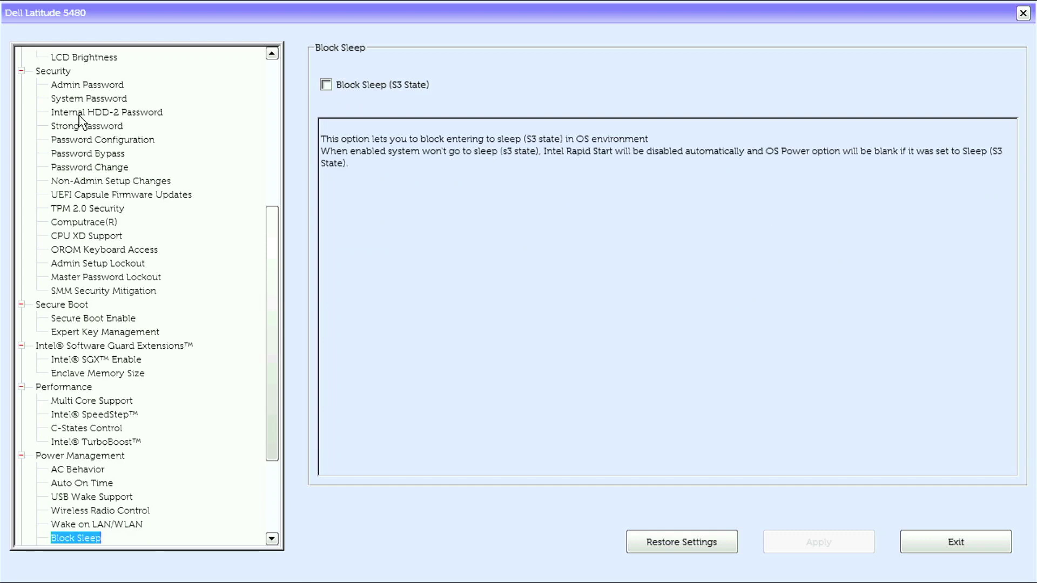
key("Down")
key("Down")
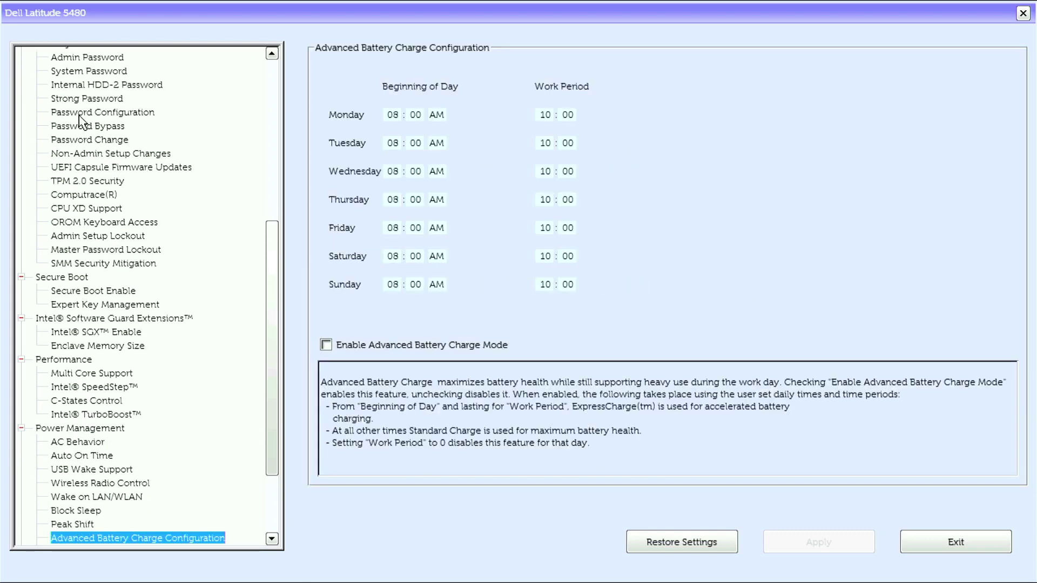
key("Down")
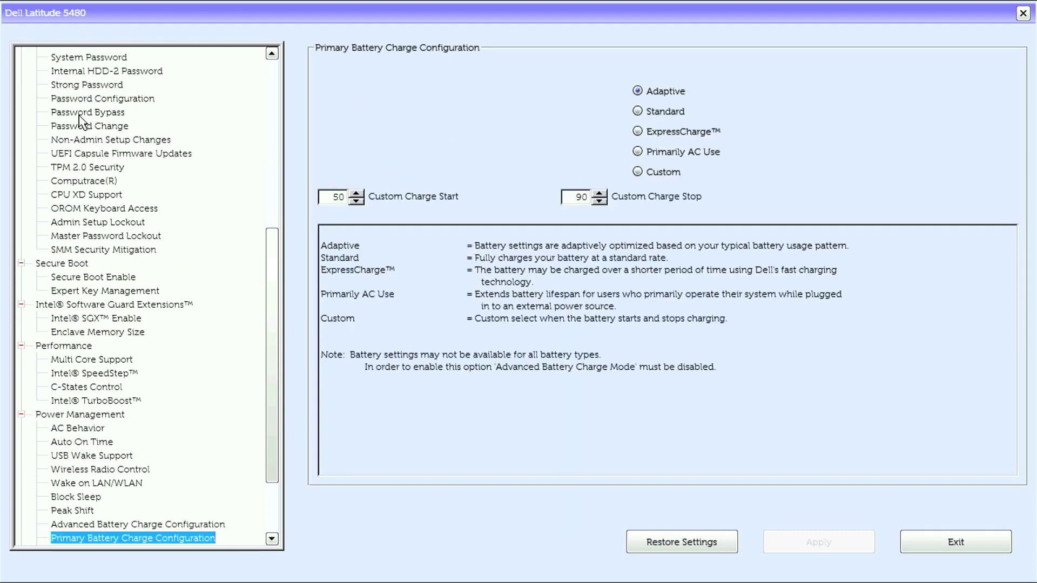
key("Down")
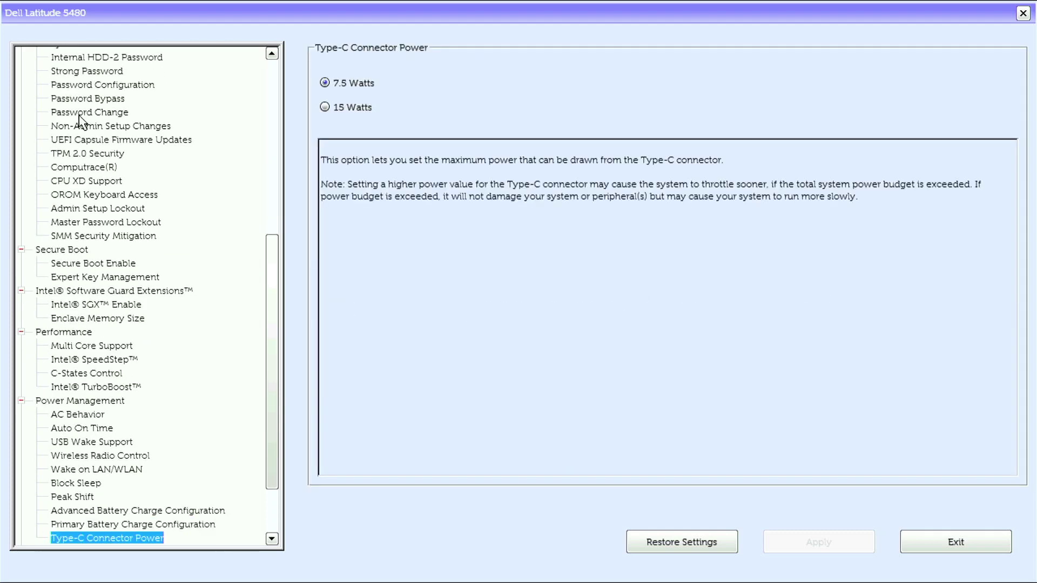
key("Down")
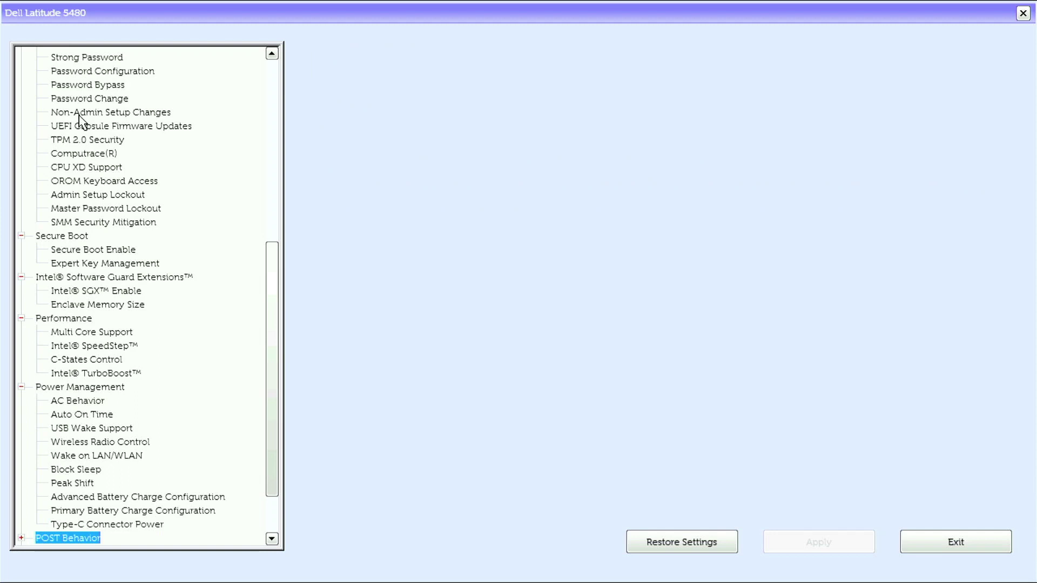
View Adapter Warnings, Keypad (Embedded), Mouse/Touchpad, Numlock Enable and Fn Key Emulation pages
key("Down")
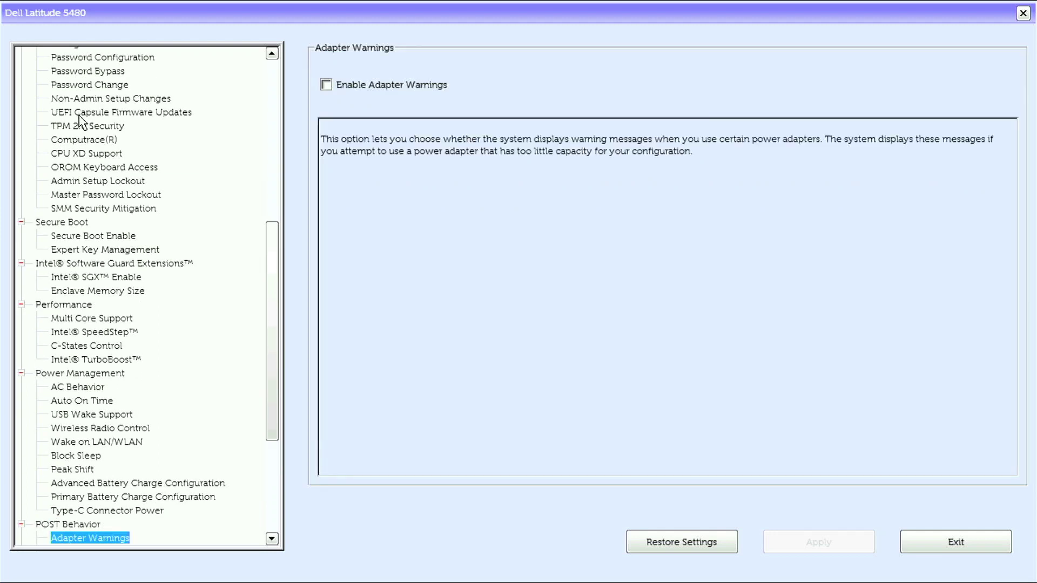
key("Down")
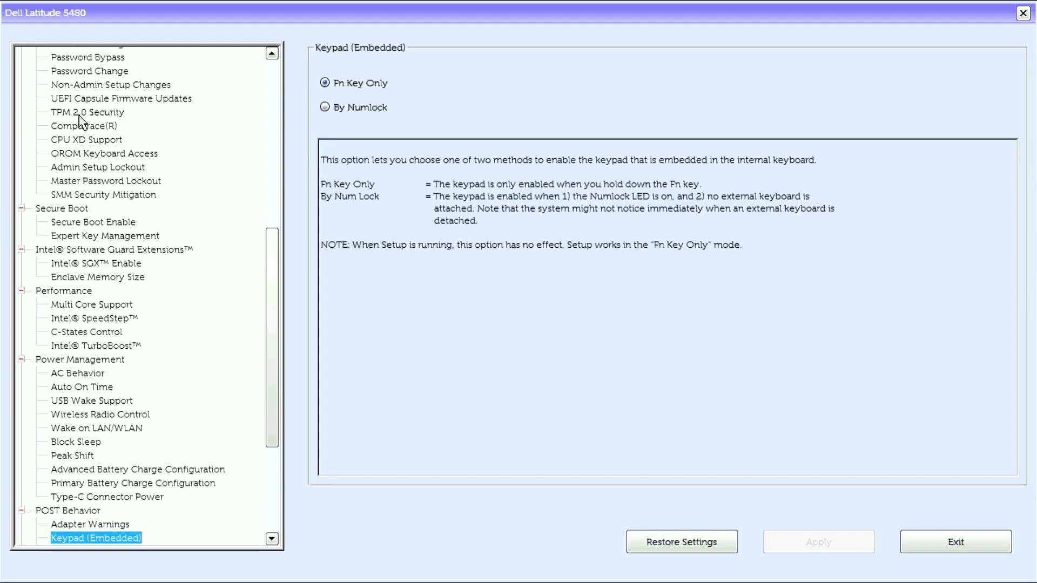
key("Down")
key("Down")
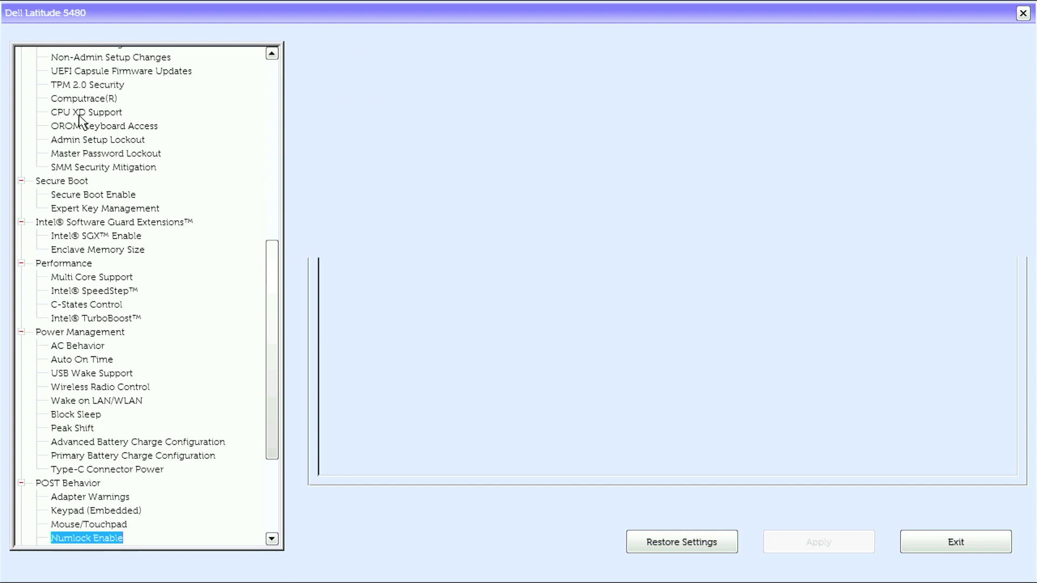
key("Down")
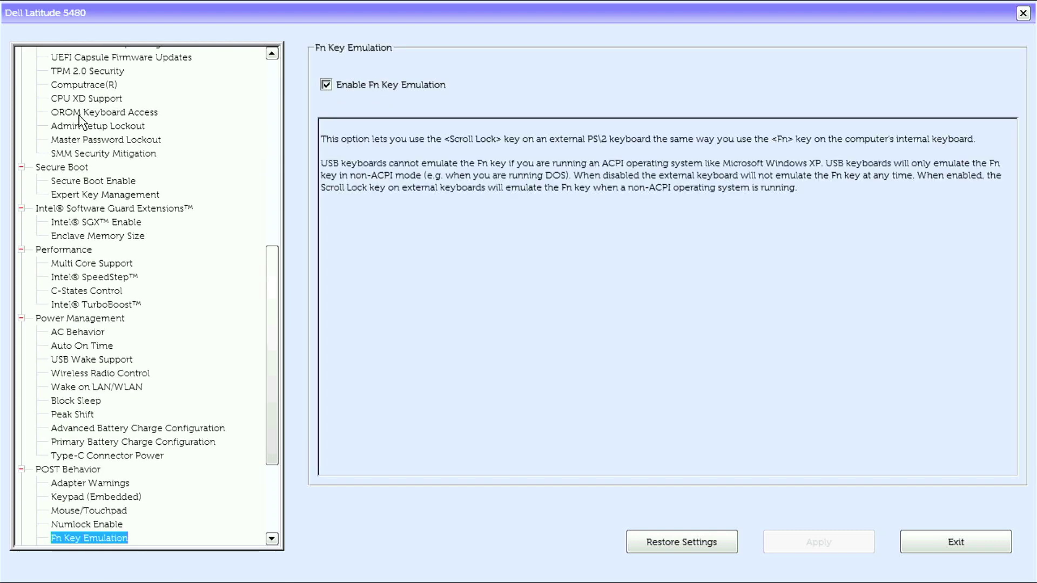
View Fn Lock Options, Full Screen Logo, Warnings and Errors, and MAC Address Pass-Through
key("Down")
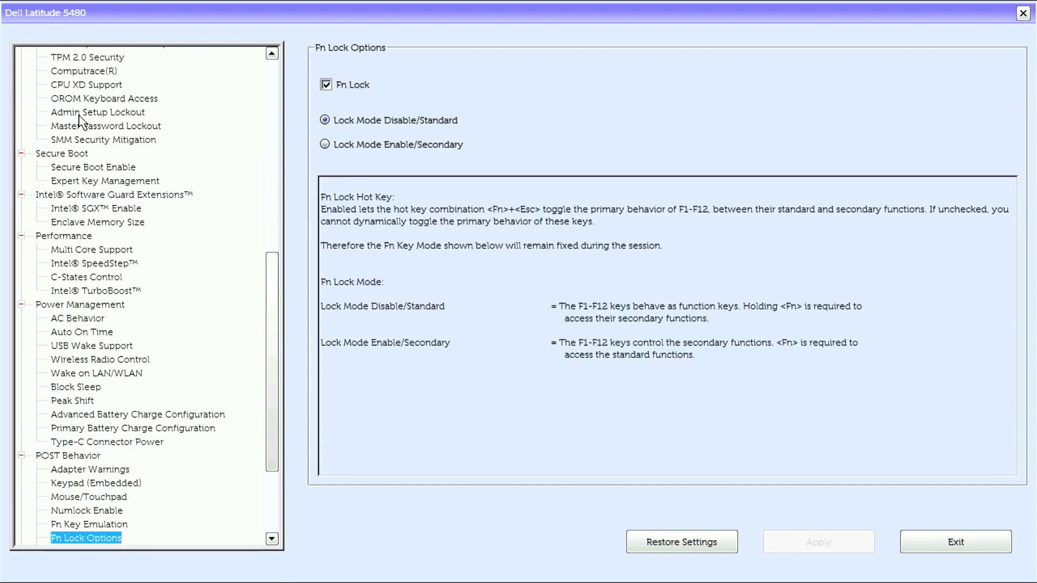
key("Down")
key("Down")
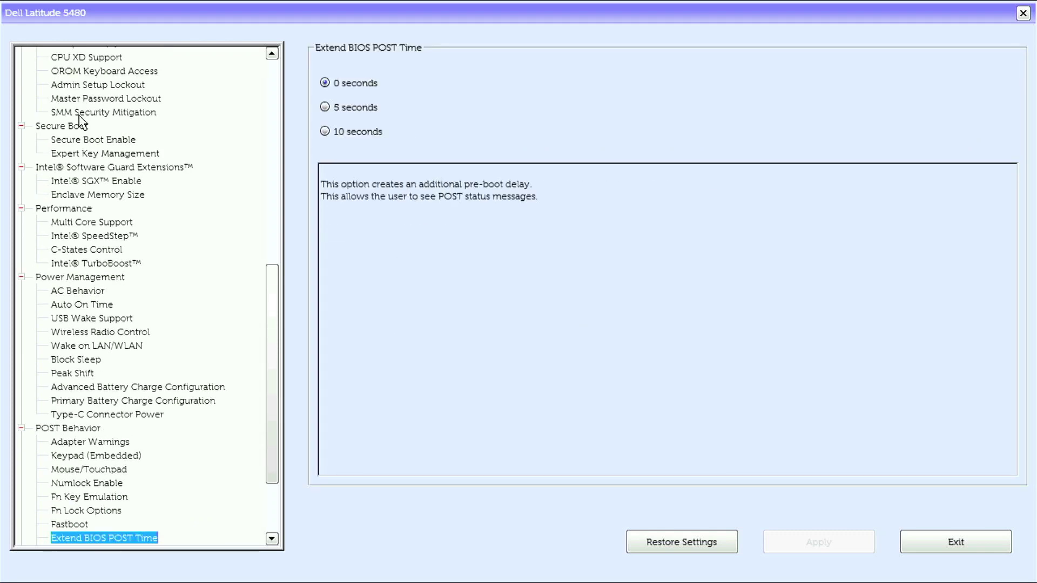
key("Down")
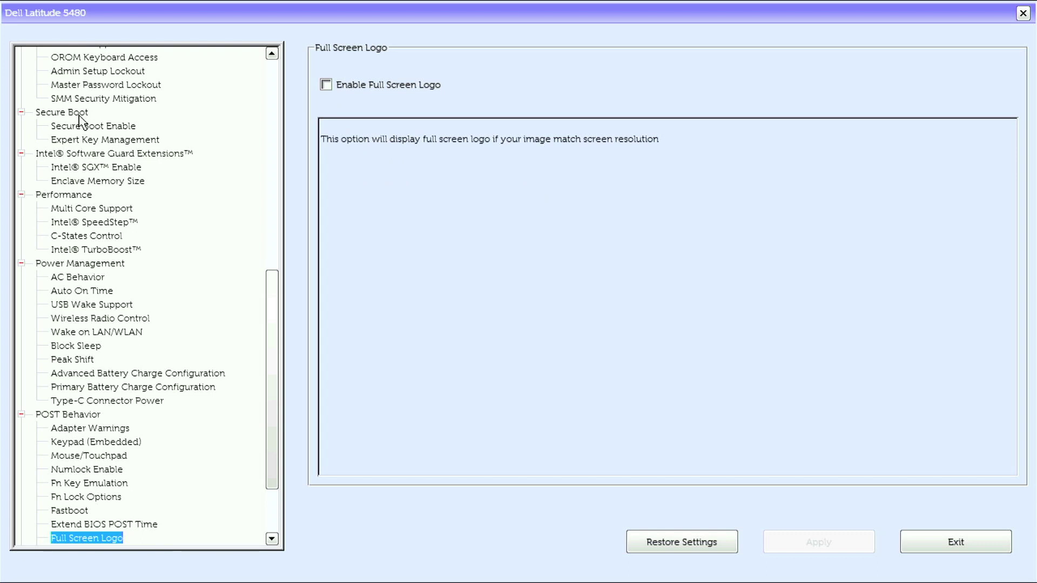
key("Down")
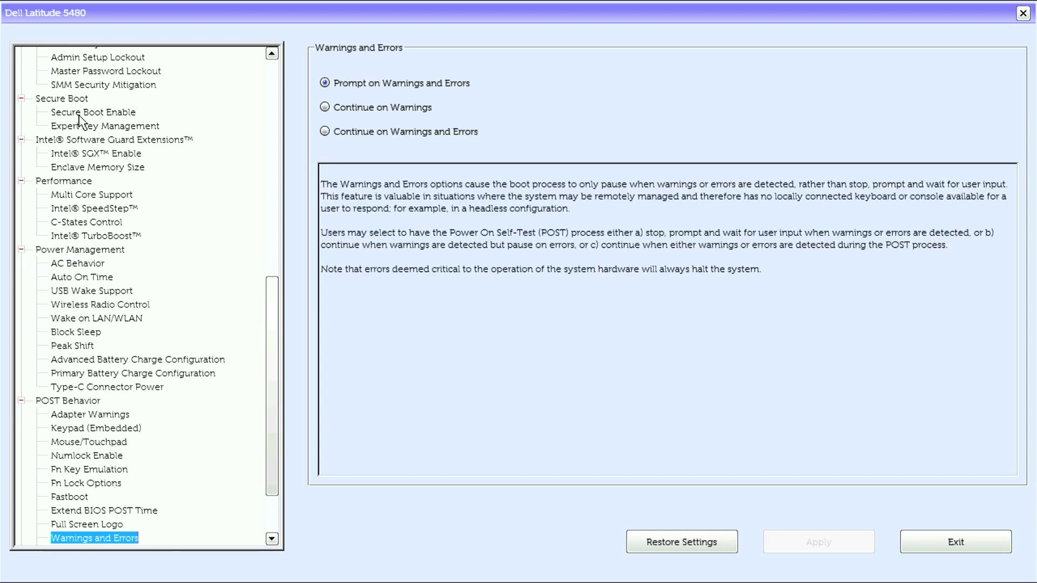
key("Down")
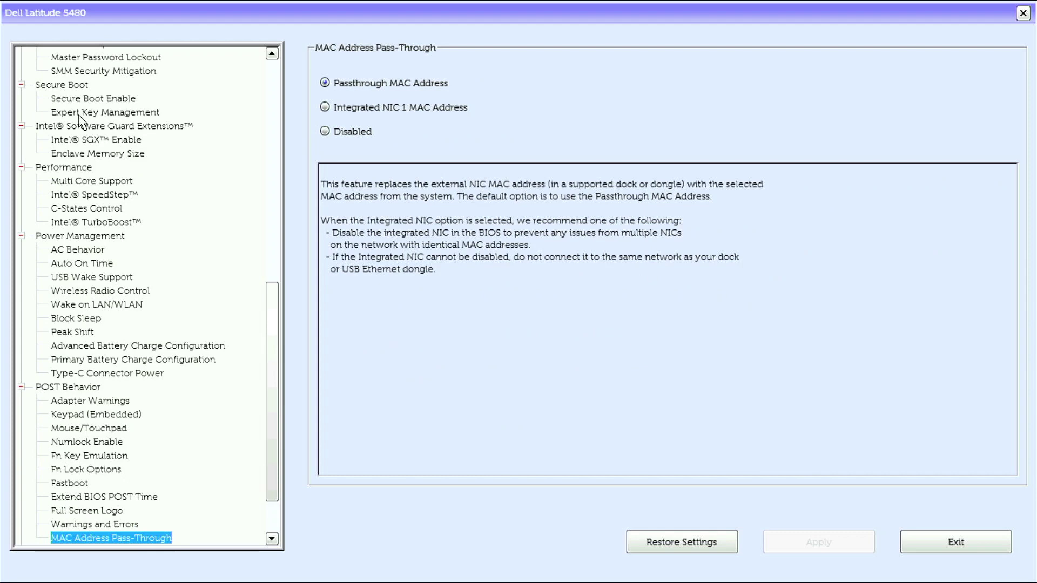
key("Down")
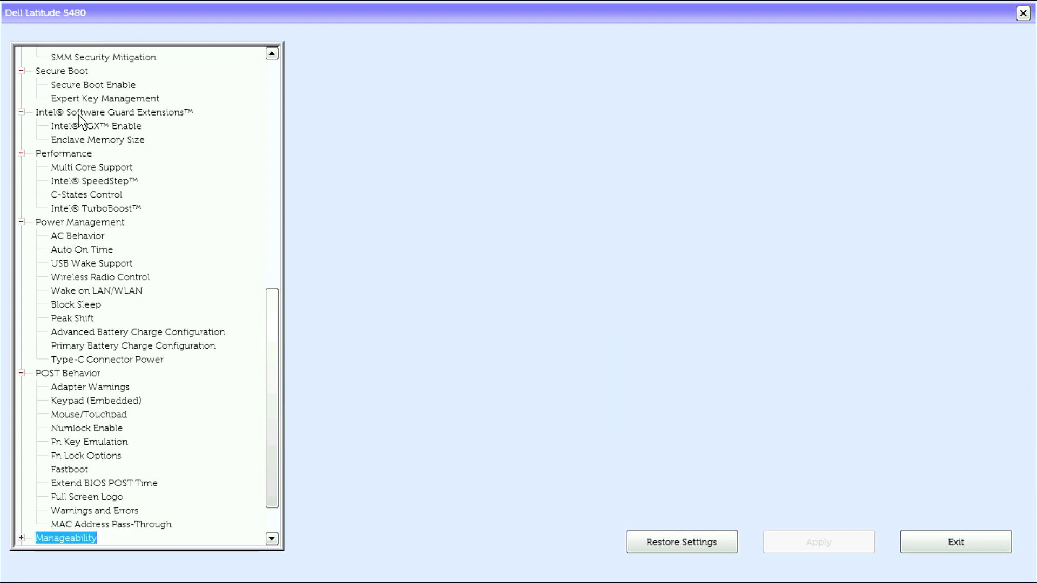
View USB Provision and MEBx Hotkey, then Virtualization, VT for Direct I/O and Trusted Execution
key("Down")
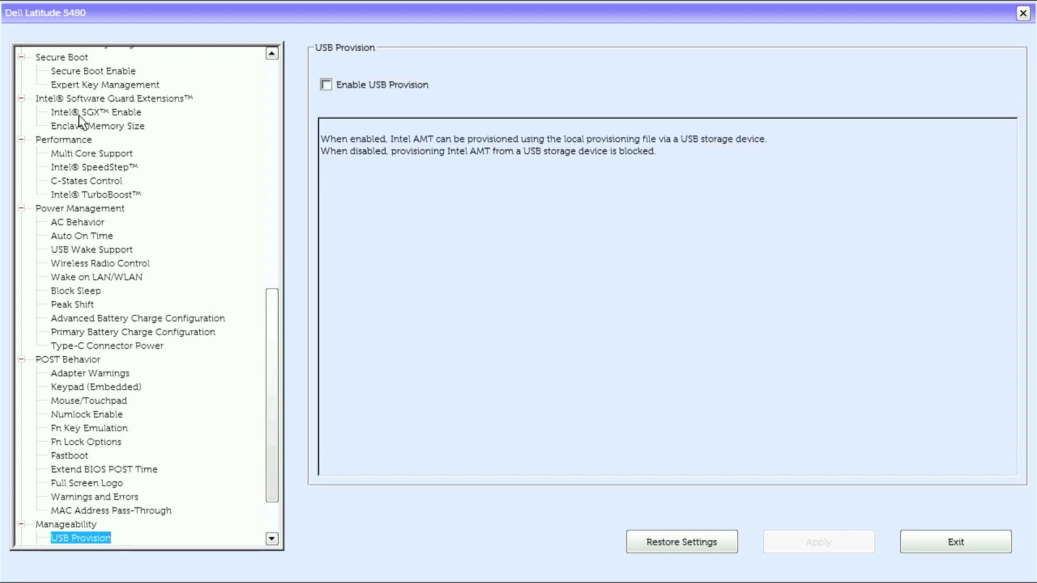
key("Down")
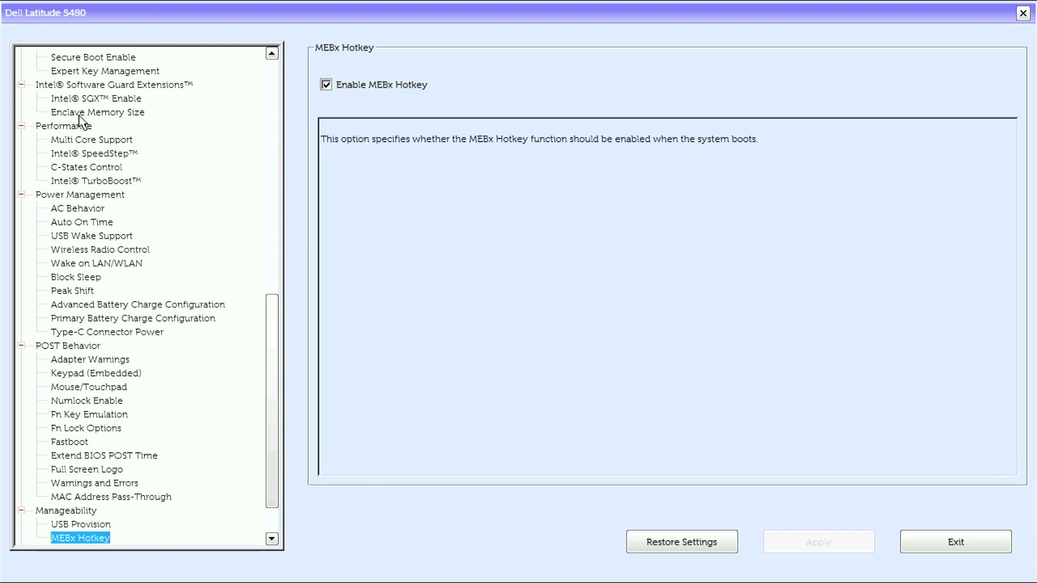
key("Down")
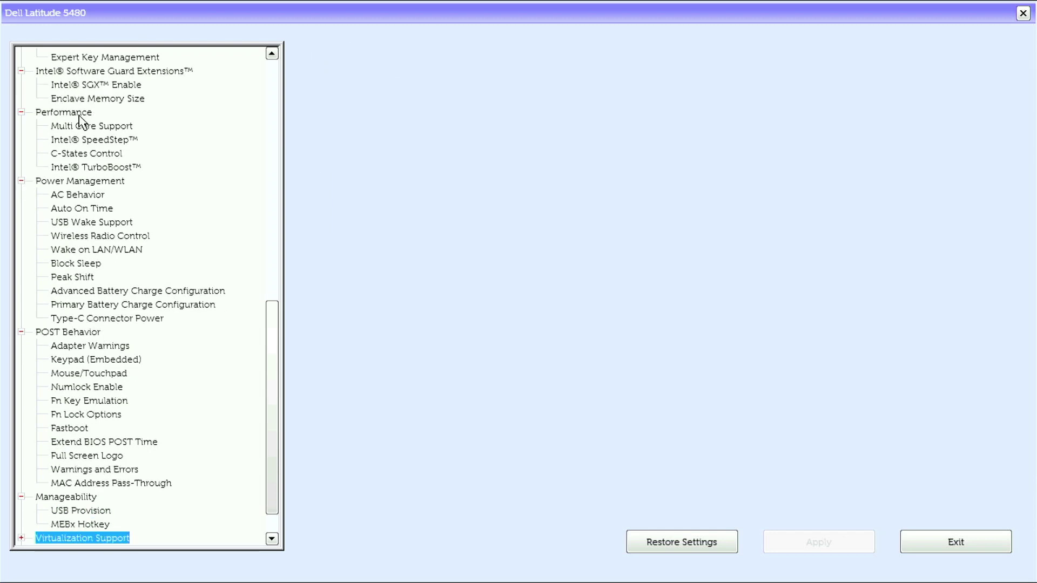
key("Right")
key("Down")
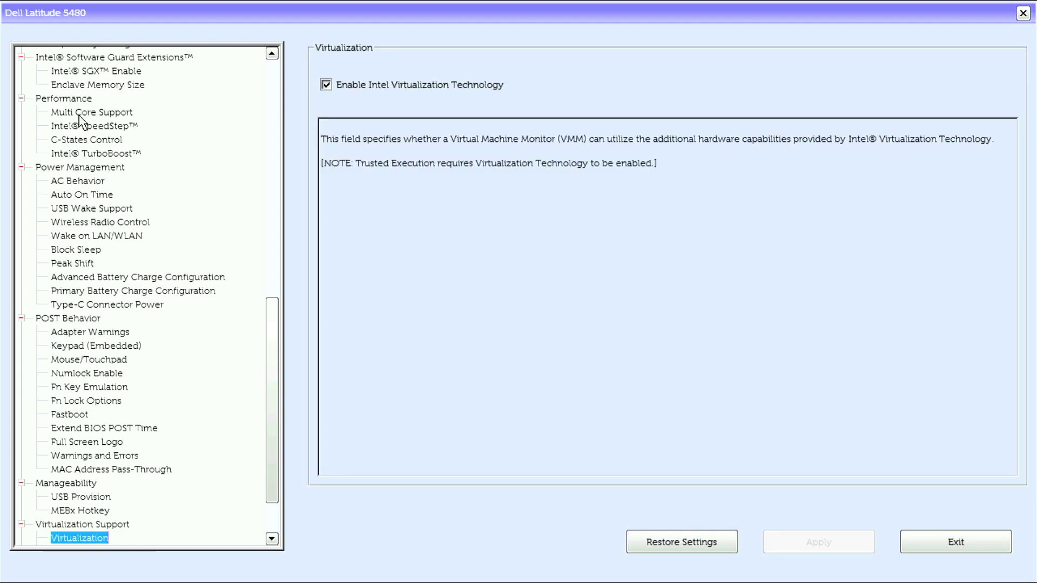
key("Down")
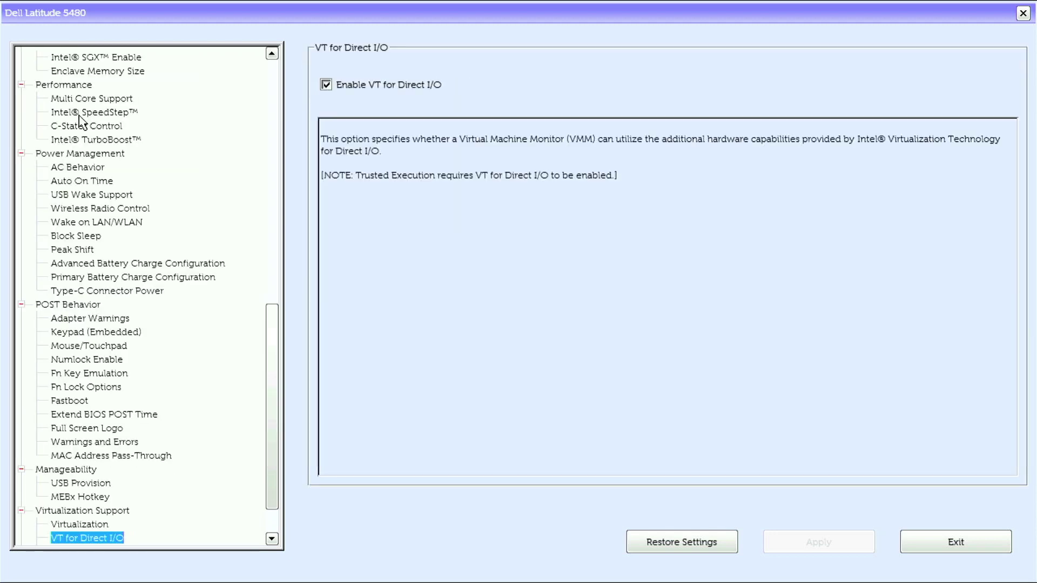
key("Down")
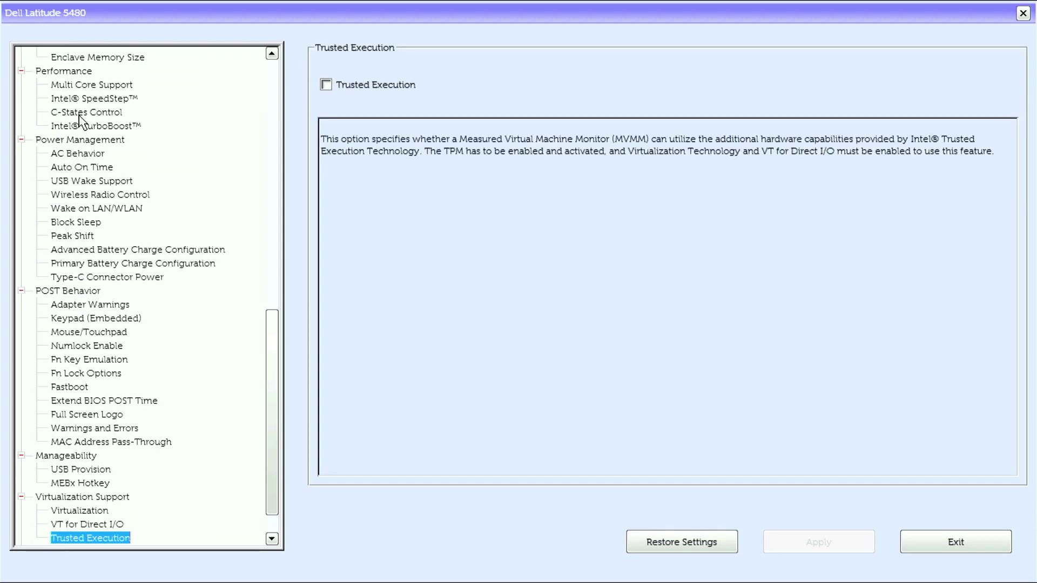
View Wireless Switch, Wireless Device Enable, then Service Tag, Asset Tag, Data Wipe and BIOS Recovery
key("Down")
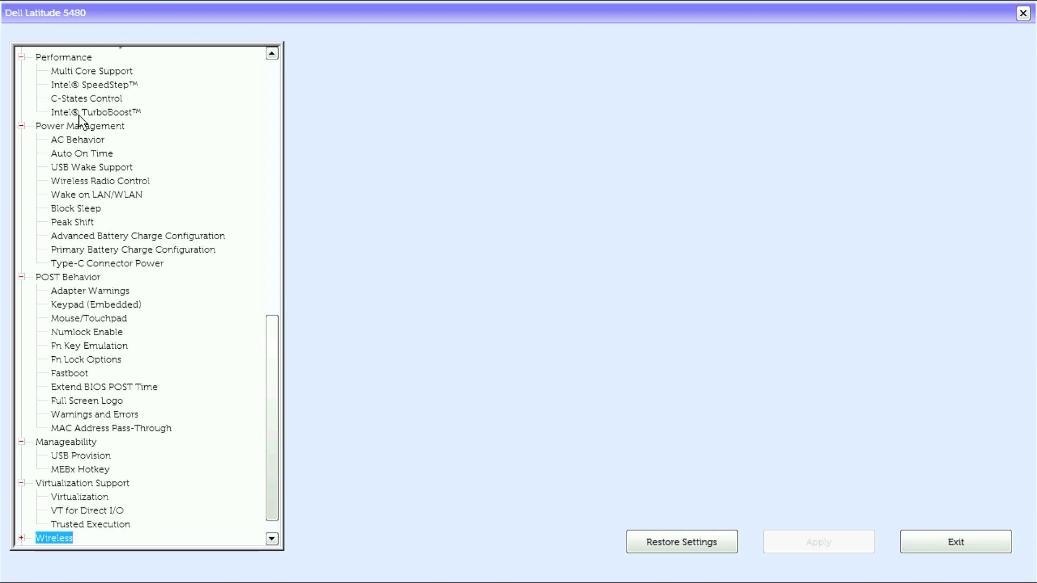
key("Down")
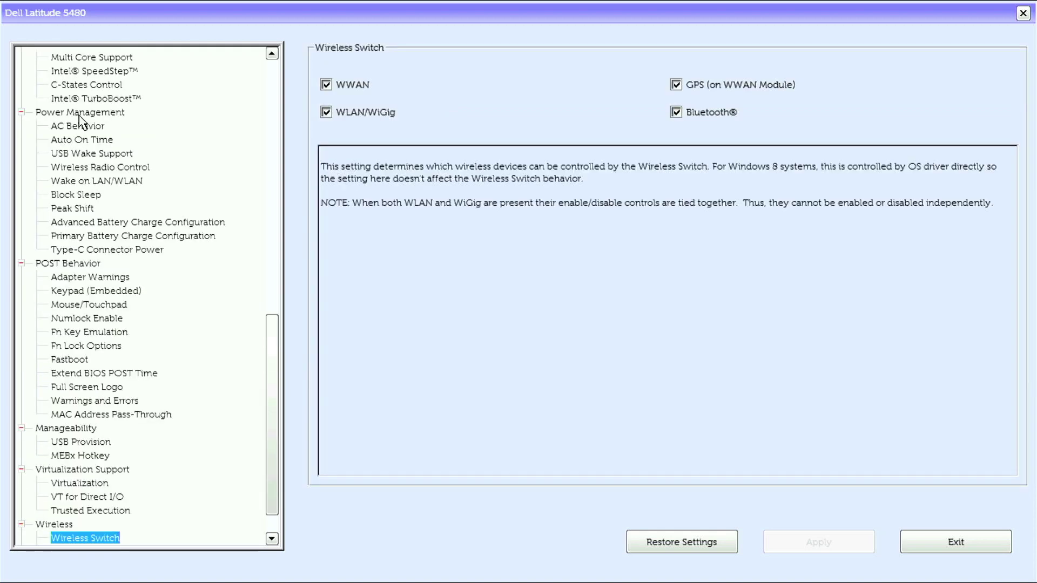
key("Down")
key("Down")
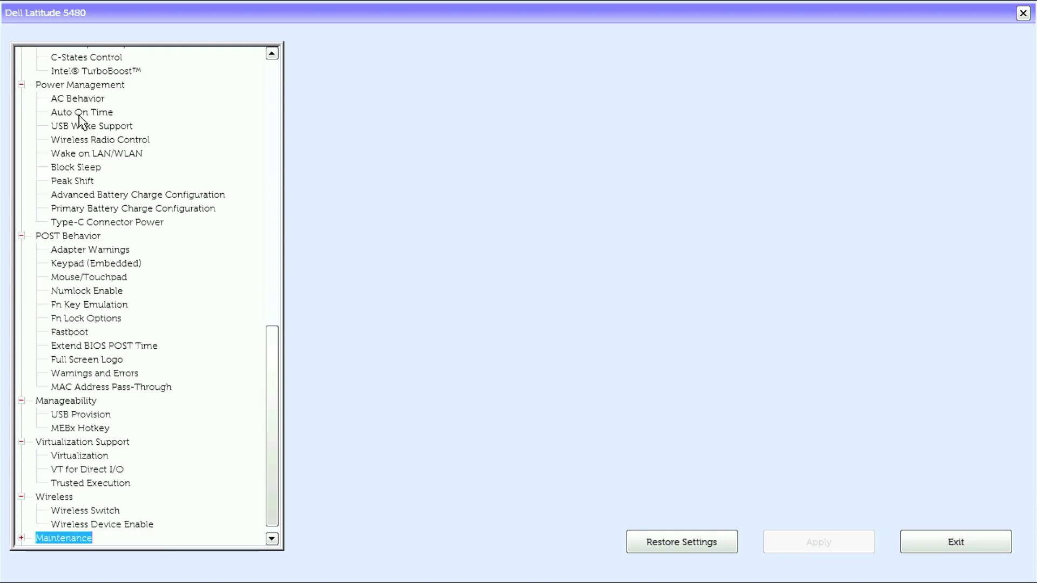
key("Down")
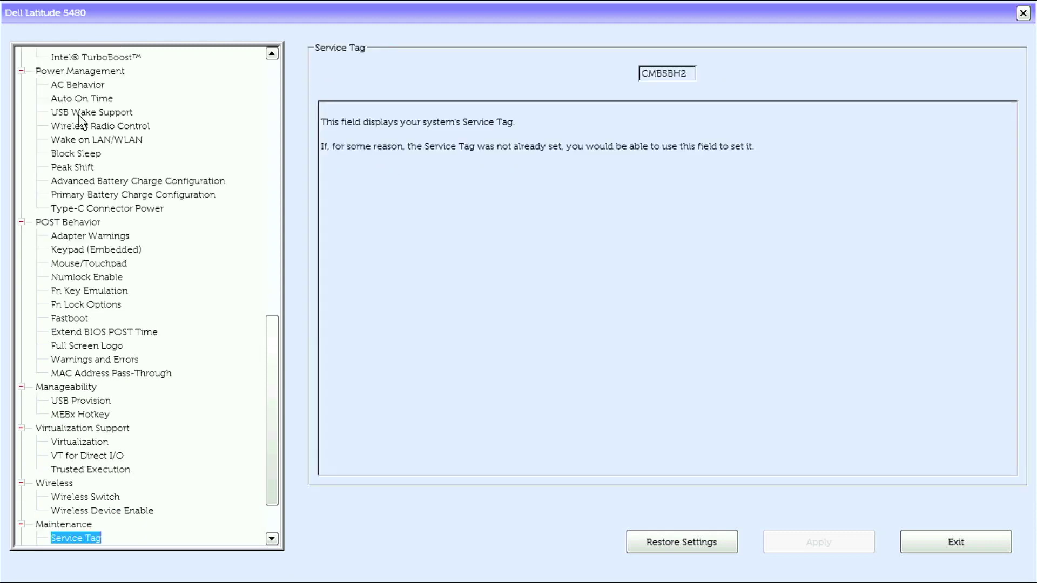
key("Down")
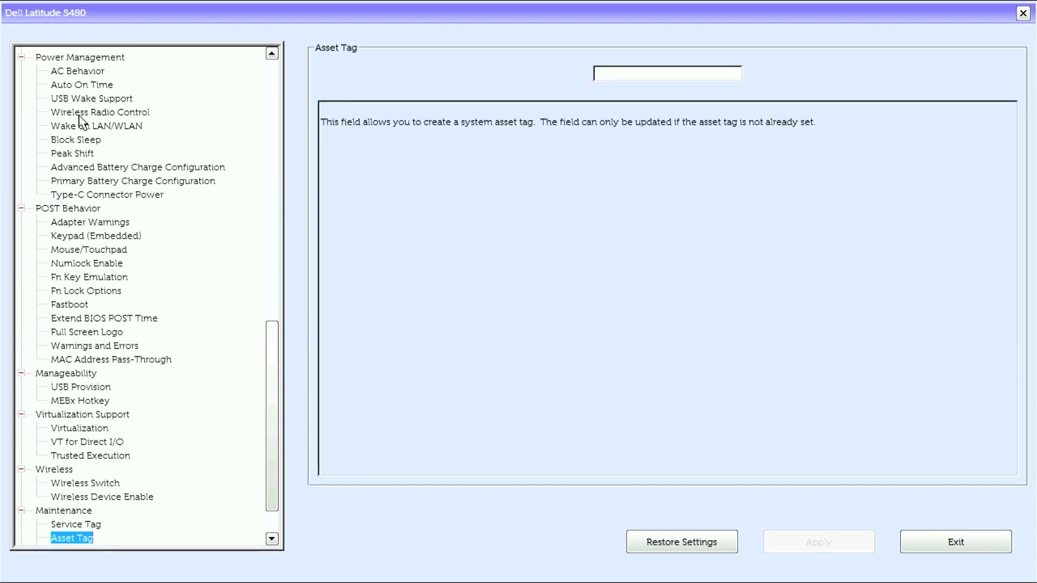
key("Down")
key("Down")
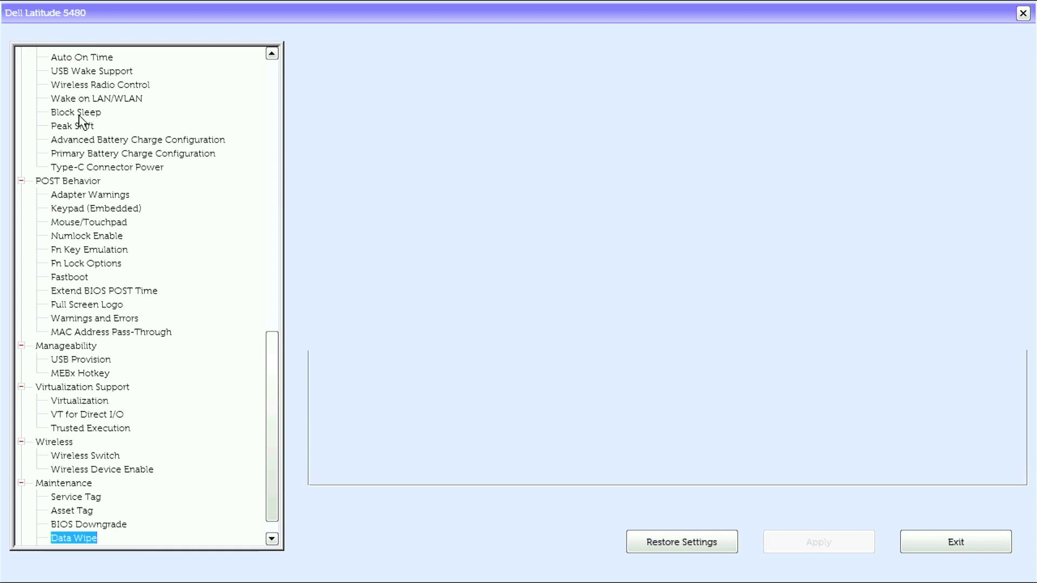
key("Down")
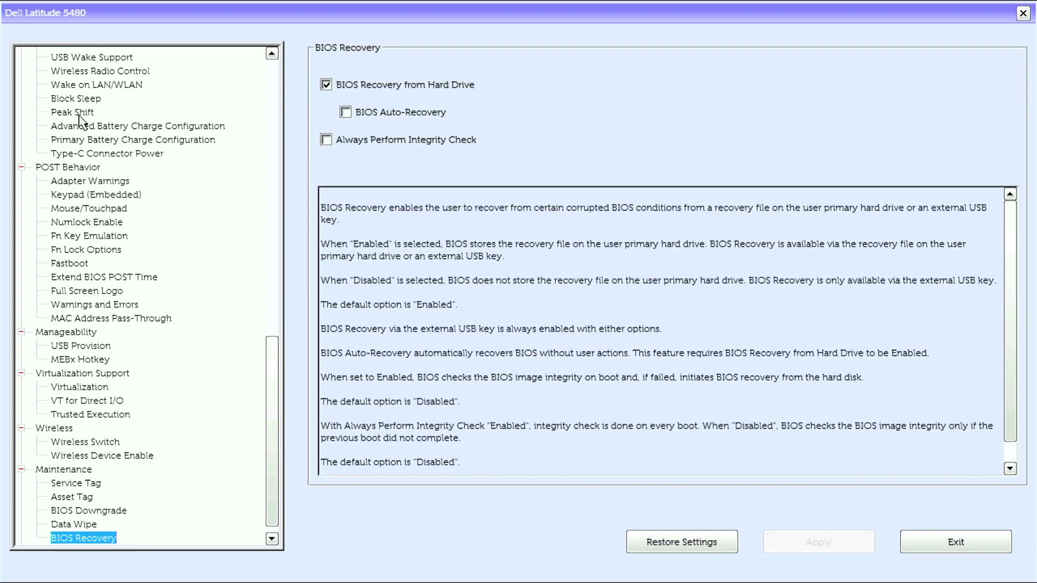
key("Down")
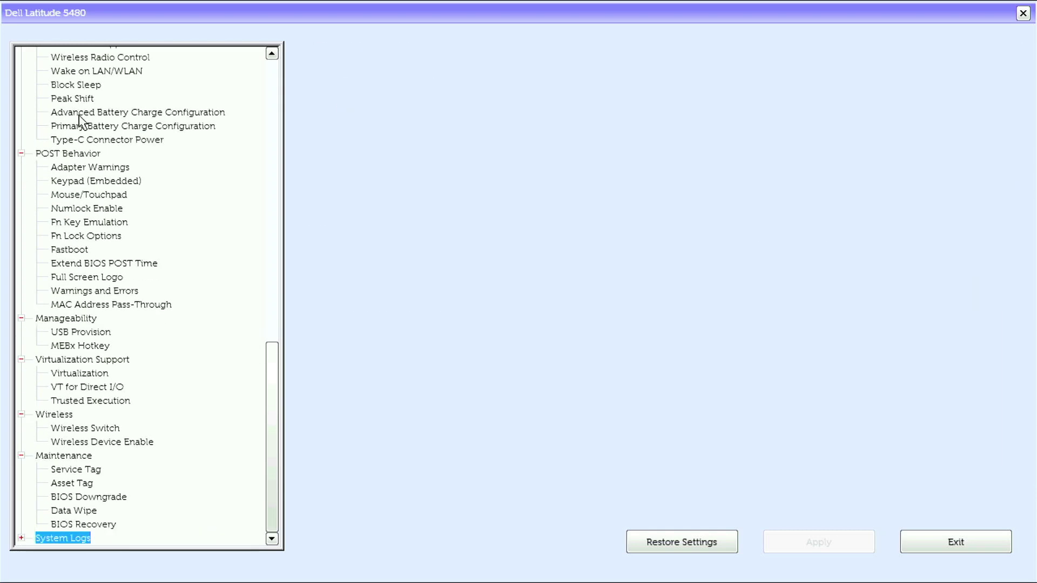
View the BIOS Events and Thermal Events logs under System Logs, then move back up the tree
key("Right")
key("Down")
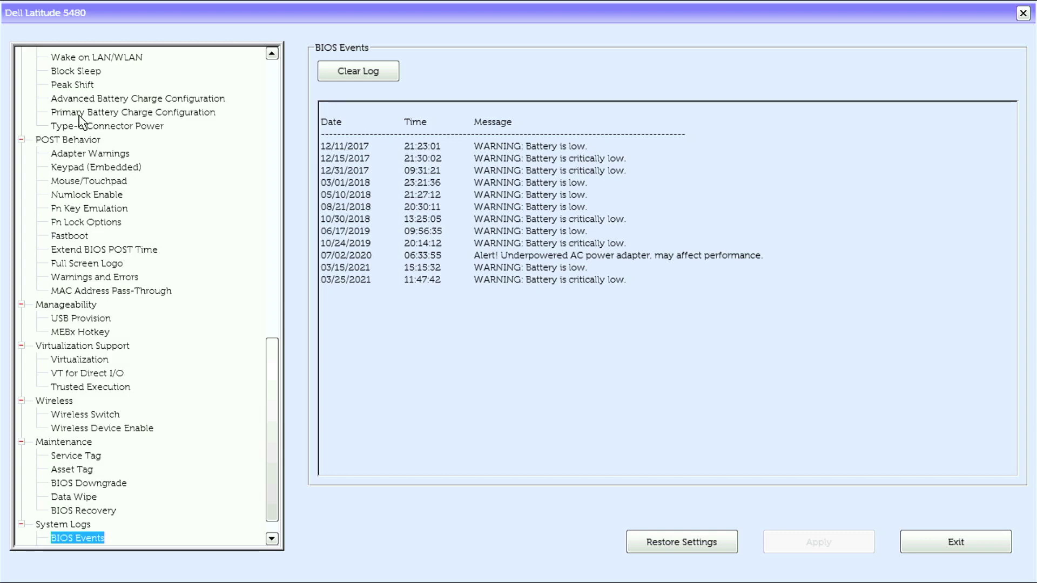
key("Down")
key("Down")
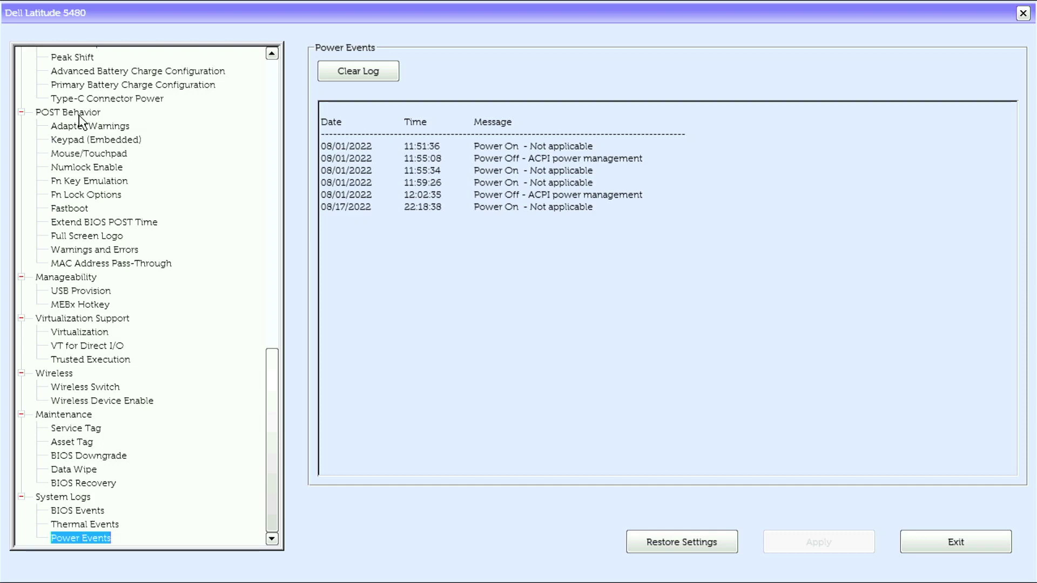
key("Up")
key("Up")
key("Up")
key("Up")
key("Up")
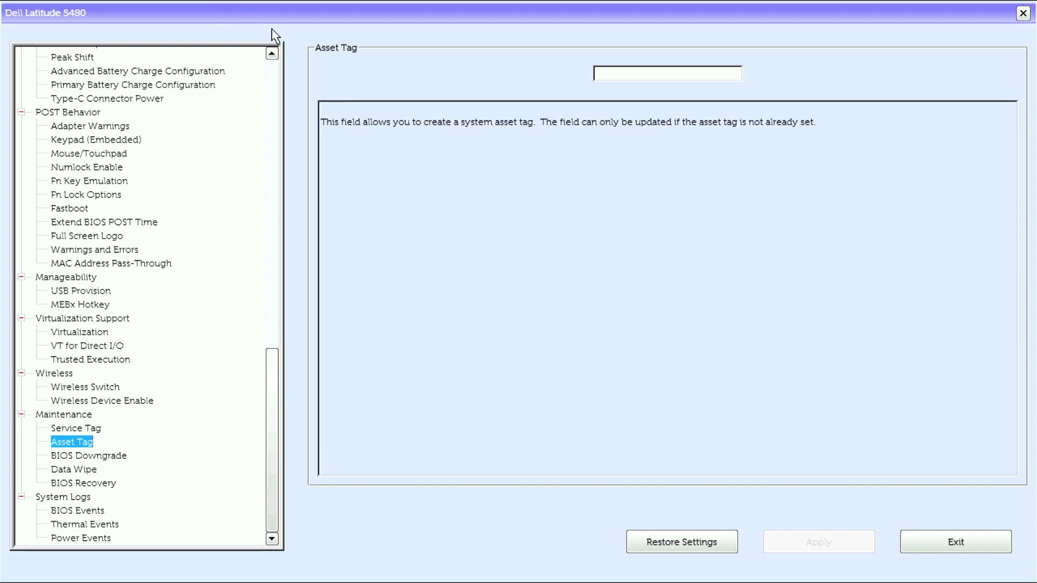
Return to the tree's top and show System Information: BIOS 1.9.3, 8192 MB memory, processor details
left_click(270, 80)
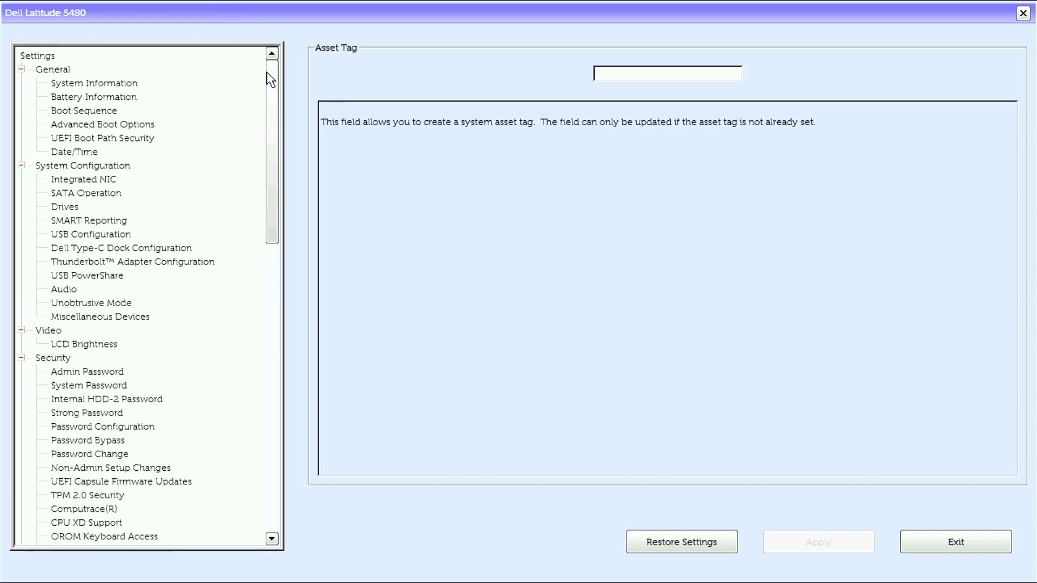
left_click(112, 85)
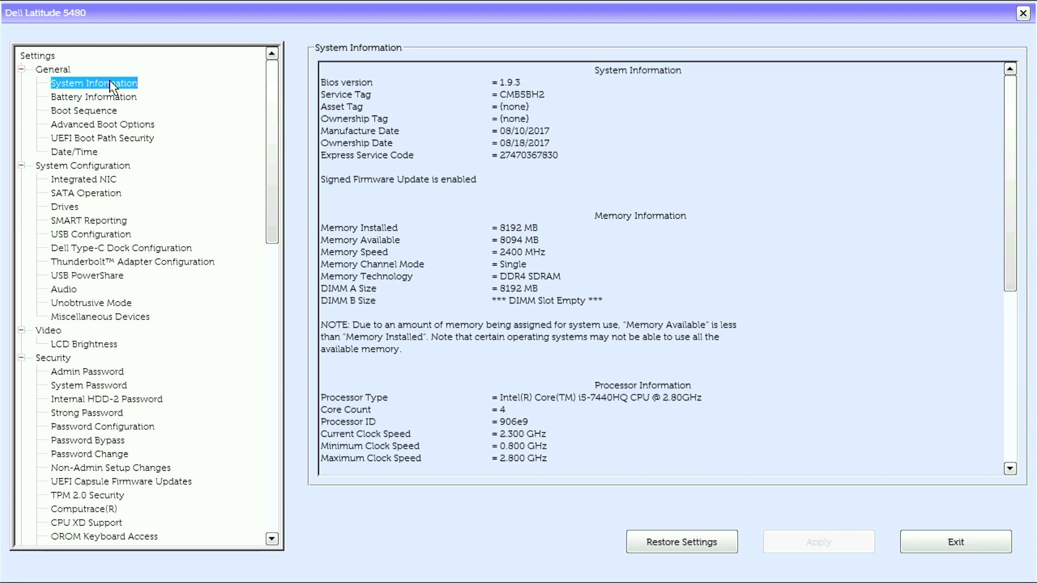